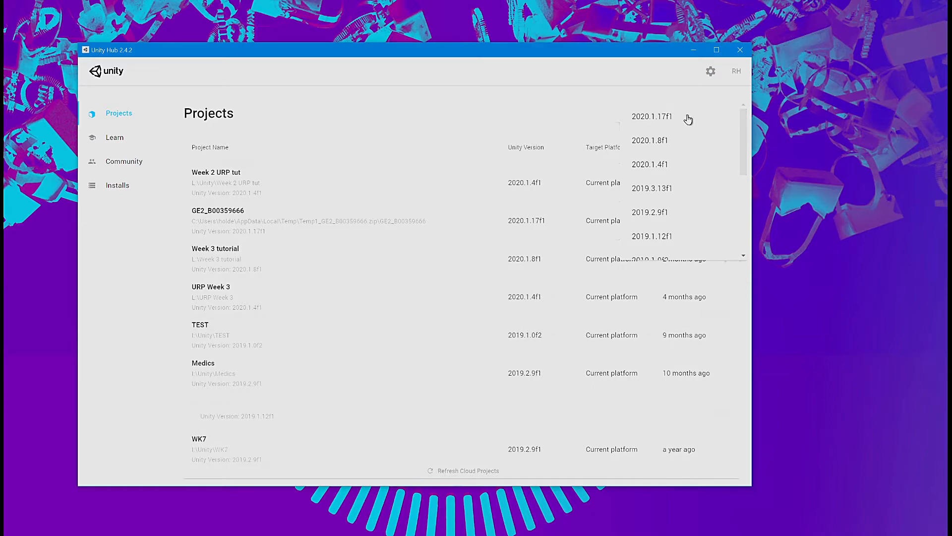
Step: Create a new project named URP tut from the Universal Render Pipeline template with Unity 2020.1.17f1
click(686, 116)
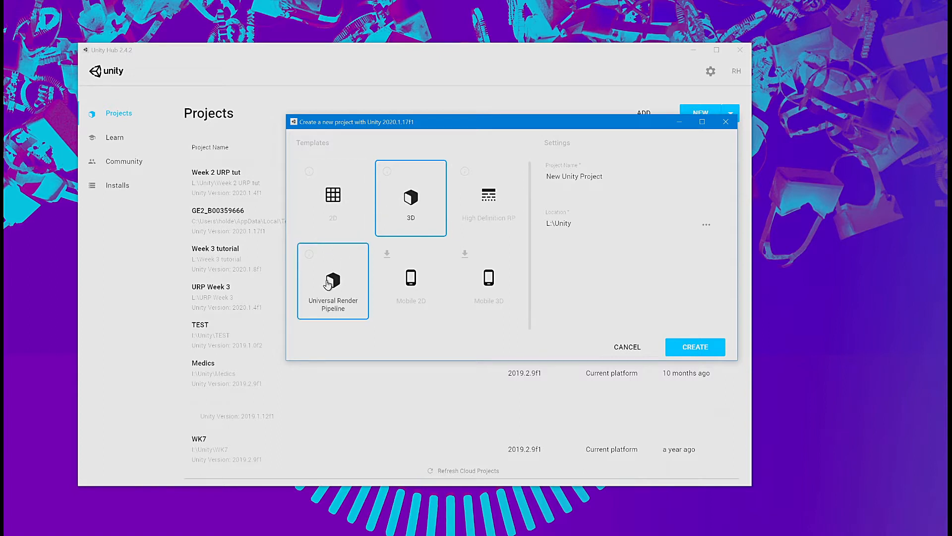
click(327, 284)
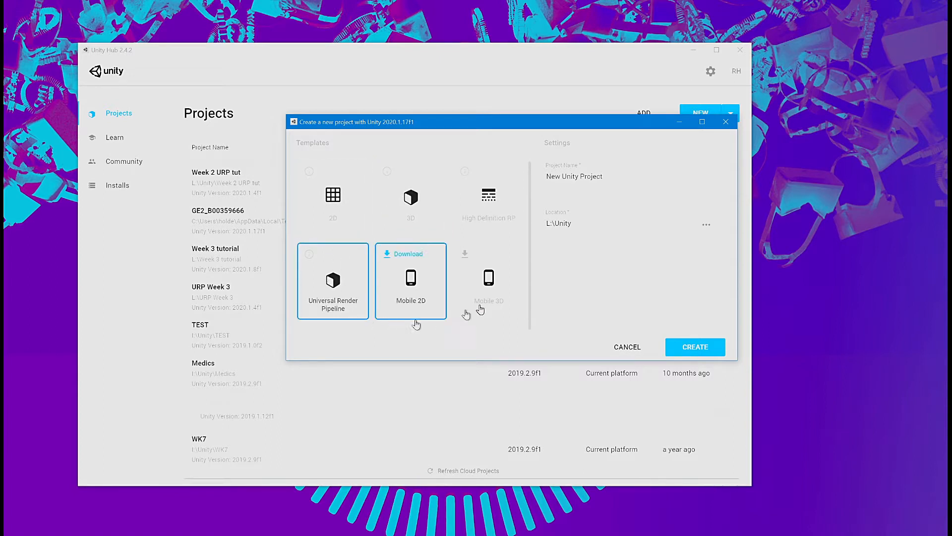
click(611, 178)
drag(612, 177, 542, 178)
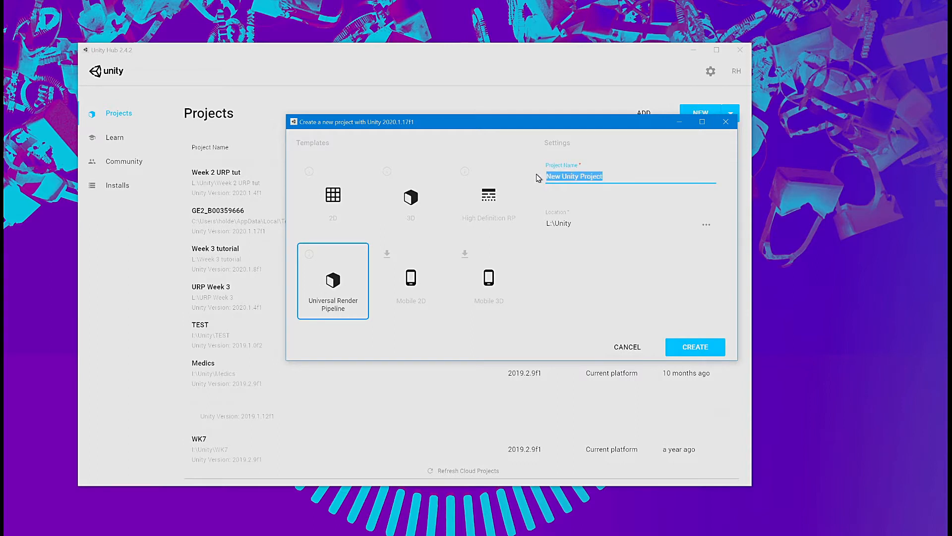
text(URP tut)
click(698, 347)
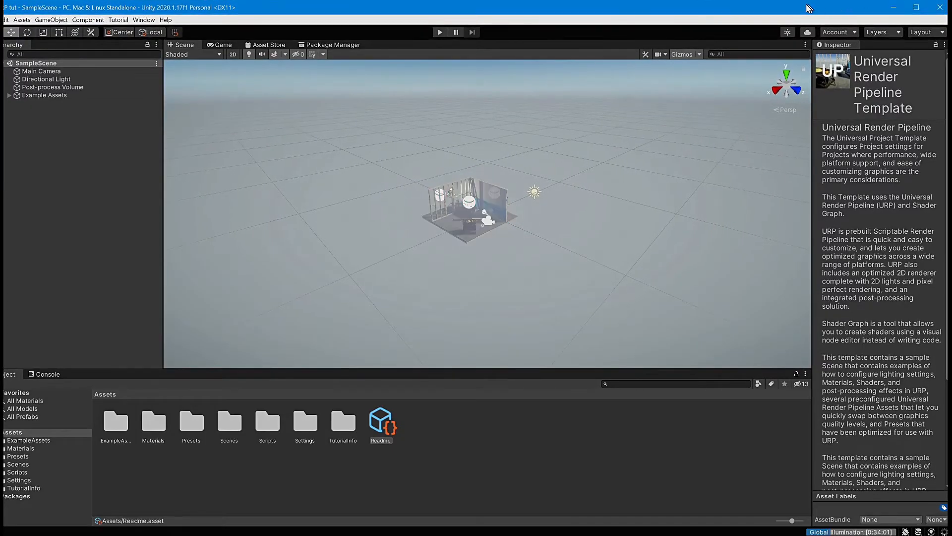
Step: Zoom in on the sample workshop scene and read the template's readme description
mouse_move(806, 11)
mouse_down()
mouse_move(861, 22)
mouse_move(822, 13)
mouse_up()
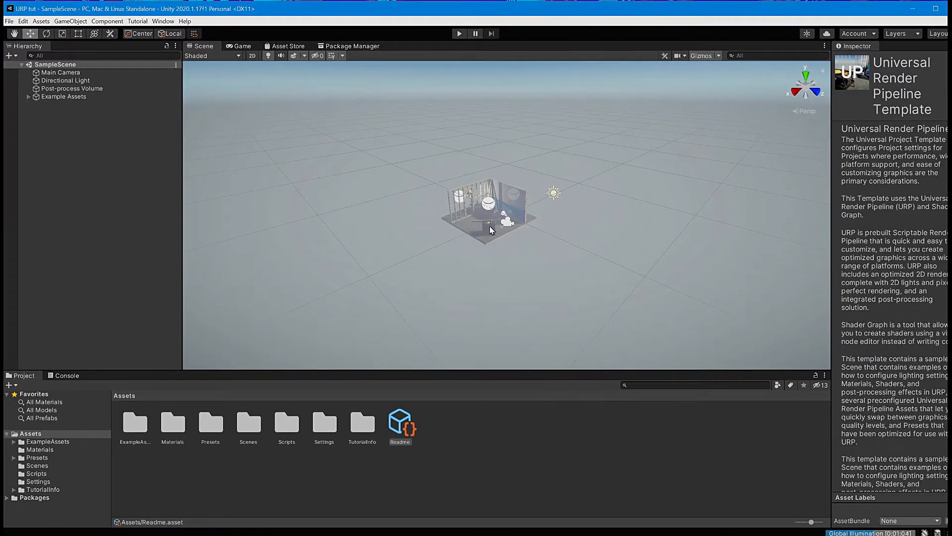
scroll(491, 227, up, 3)
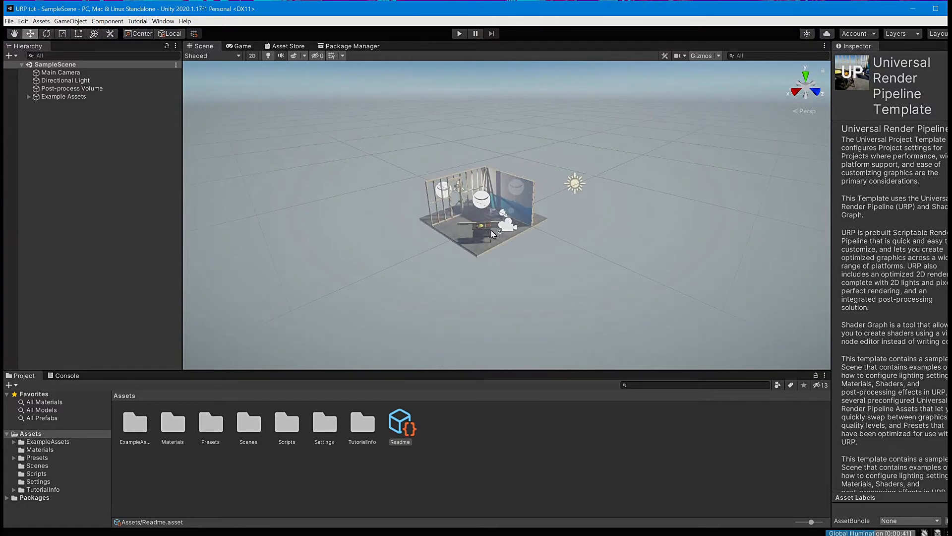
scroll(492, 231, up, 5)
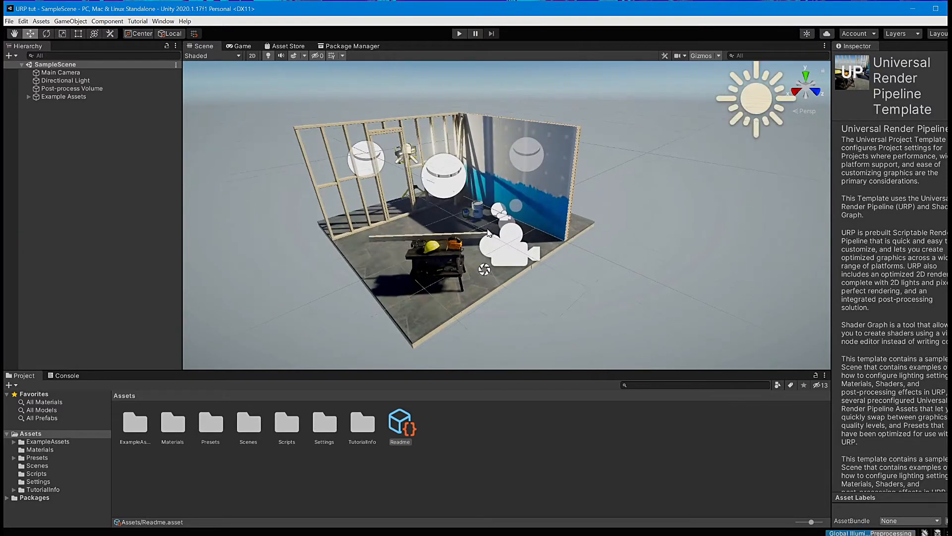
scroll(487, 229, up, 5)
alt+drag(430, 212, 555, 173)
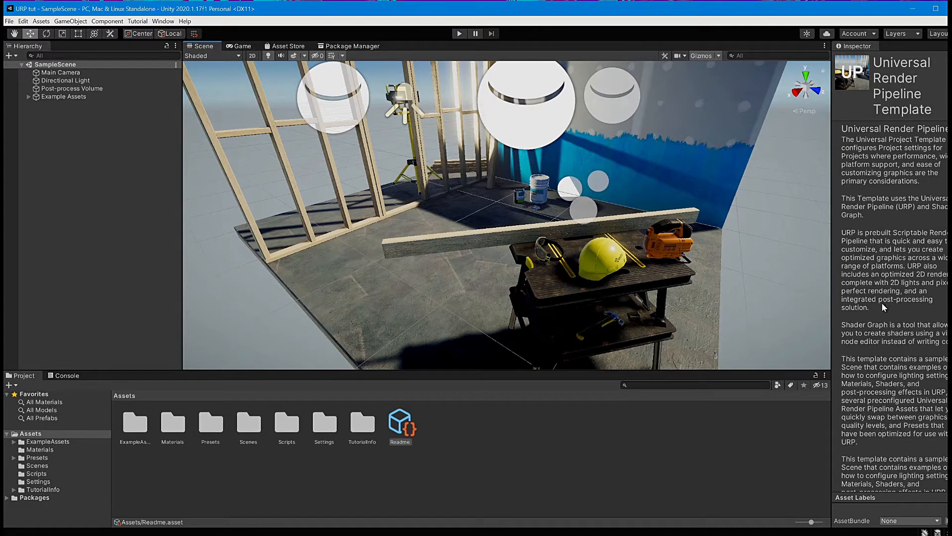
scroll(932, 311, down, 5)
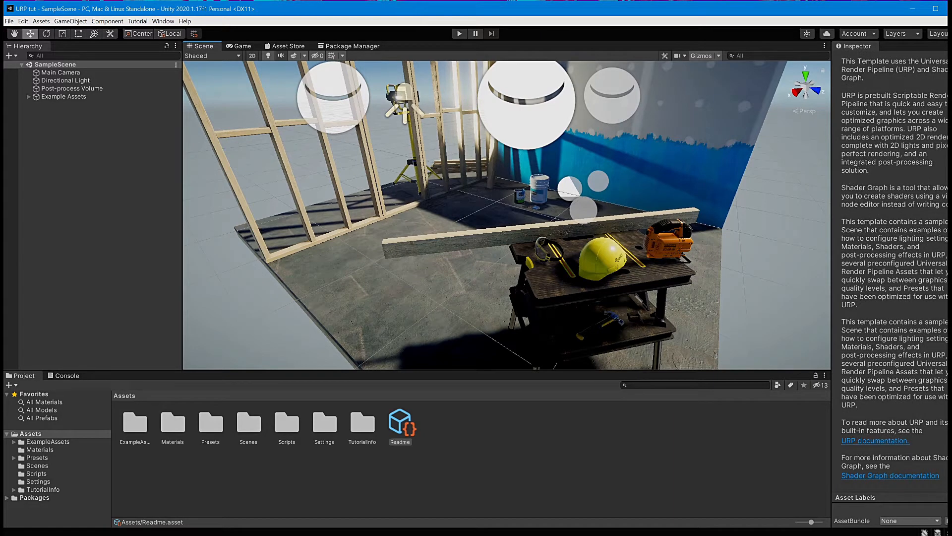
Step: Expand Example Assets, Props and Reflection Probes in the hierarchy and look through the workshop objects
click(28, 97)
click(68, 105)
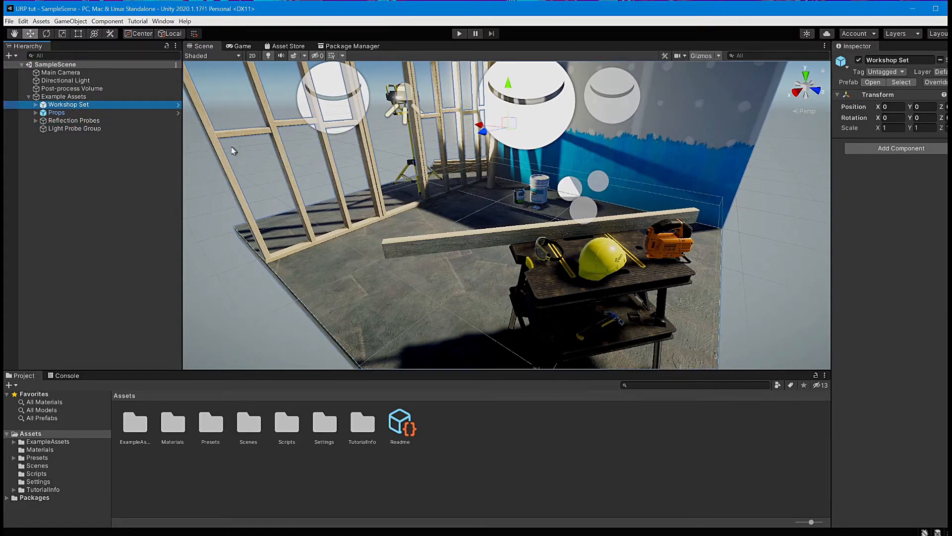
click(36, 113)
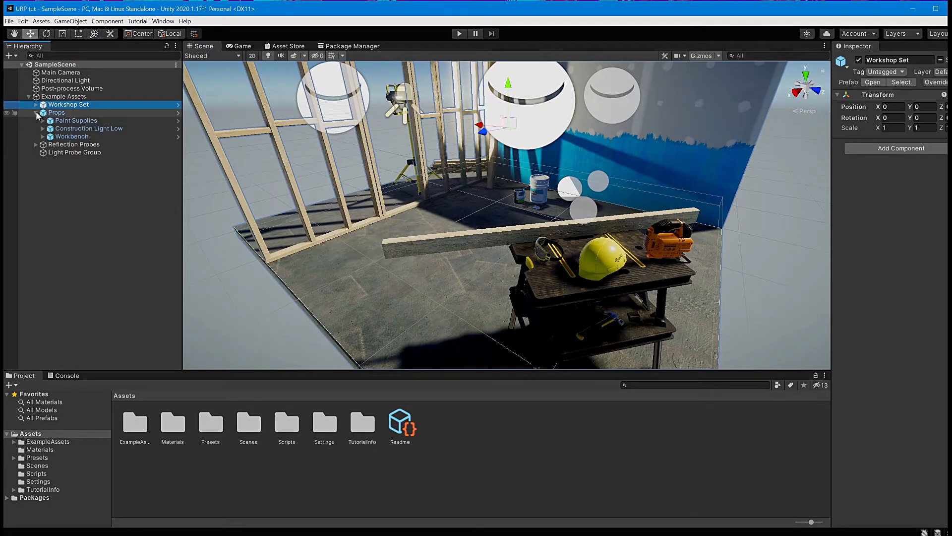
click(73, 121)
click(73, 129)
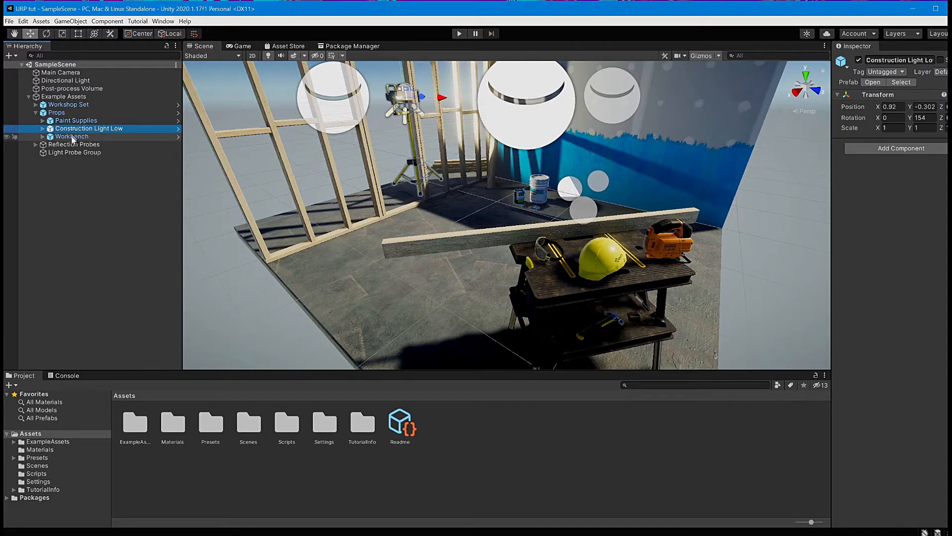
click(73, 137)
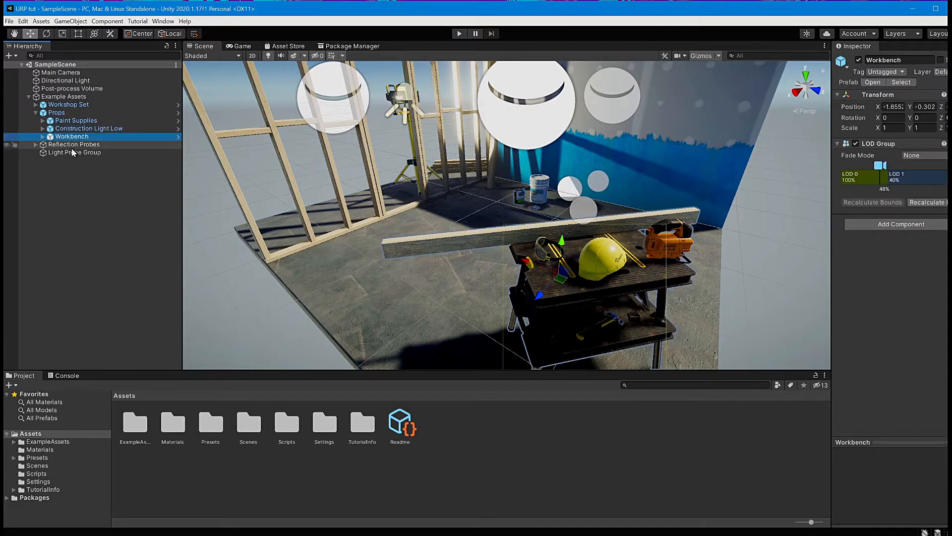
click(36, 144)
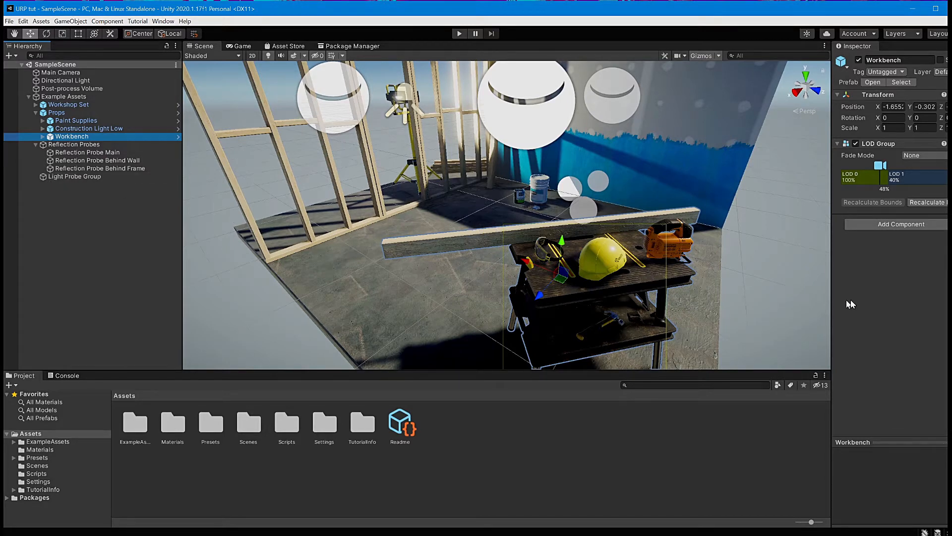
Step: Select the stud board lying on the workbench and move it to X about 0.37
click(454, 244)
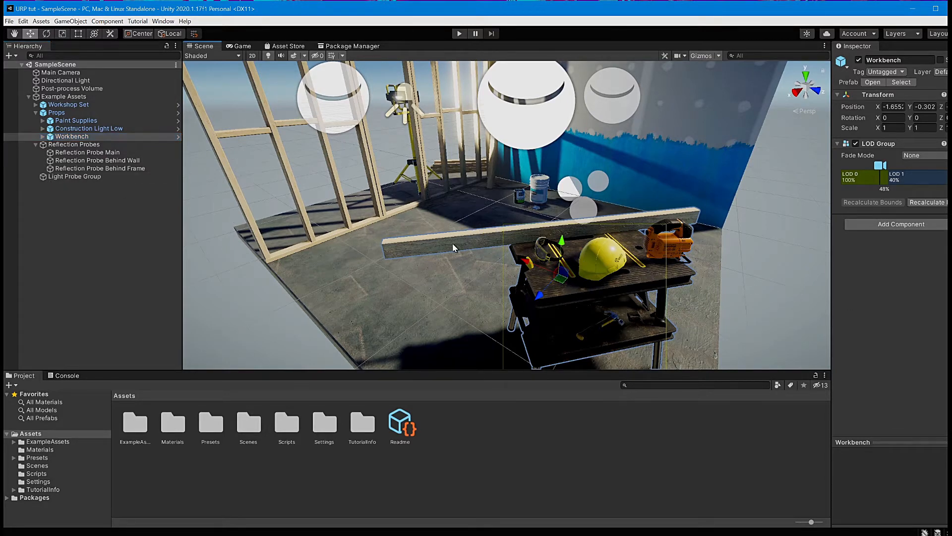
click(457, 246)
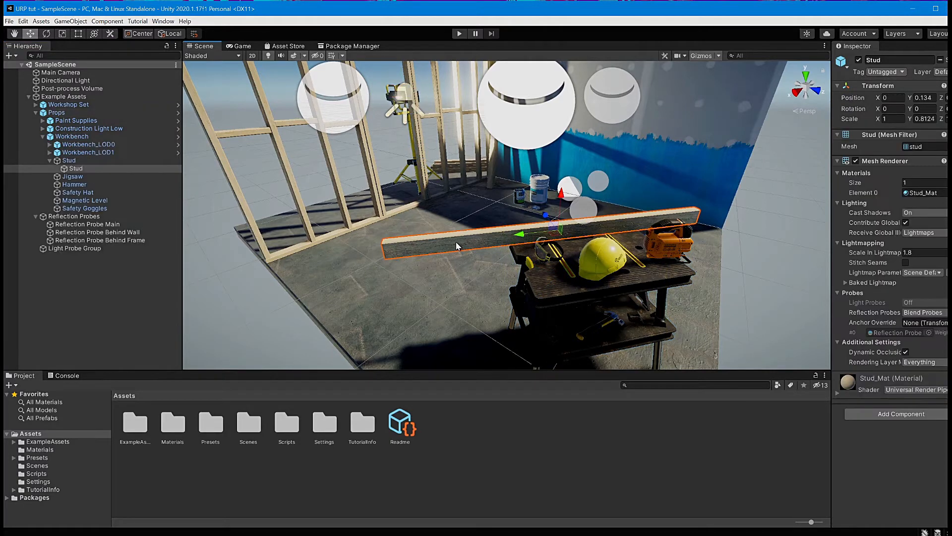
mouse_move(564, 197)
mouse_down()
mouse_move(562, 149)
mouse_move(562, 195)
mouse_move(560, 152)
mouse_move(556, 169)
mouse_move(437, 177)
mouse_move(546, 173)
mouse_move(545, 266)
mouse_move(691, 204)
mouse_move(585, 185)
mouse_move(660, 207)
mouse_move(681, 201)
mouse_move(599, 204)
mouse_move(667, 219)
mouse_move(685, 211)
mouse_move(680, 177)
mouse_move(477, 155)
mouse_move(357, 202)
mouse_move(334, 246)
mouse_move(669, 213)
mouse_move(721, 233)
mouse_up()
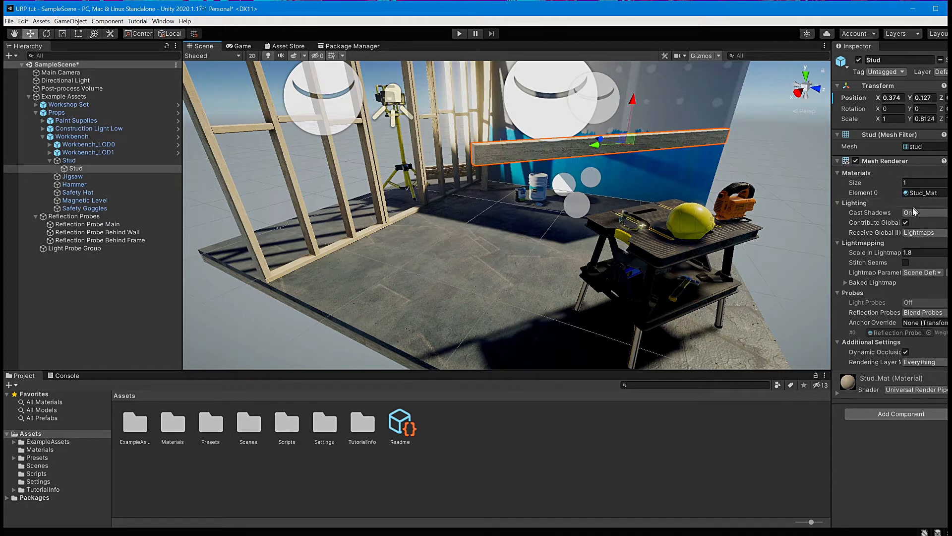
Step: Expand the stud's Stud_Mat material and locate its base map texture in the project
click(838, 394)
scroll(877, 426, down, 3)
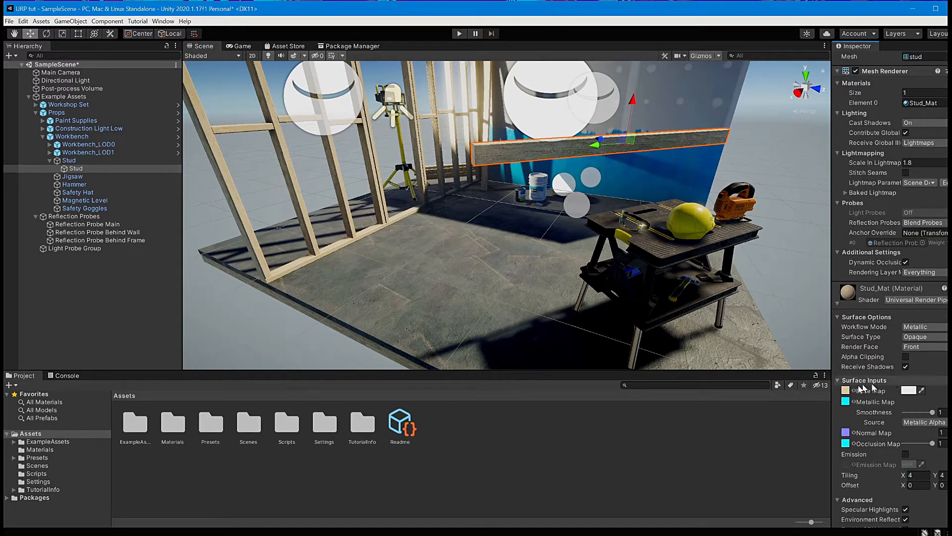
click(846, 392)
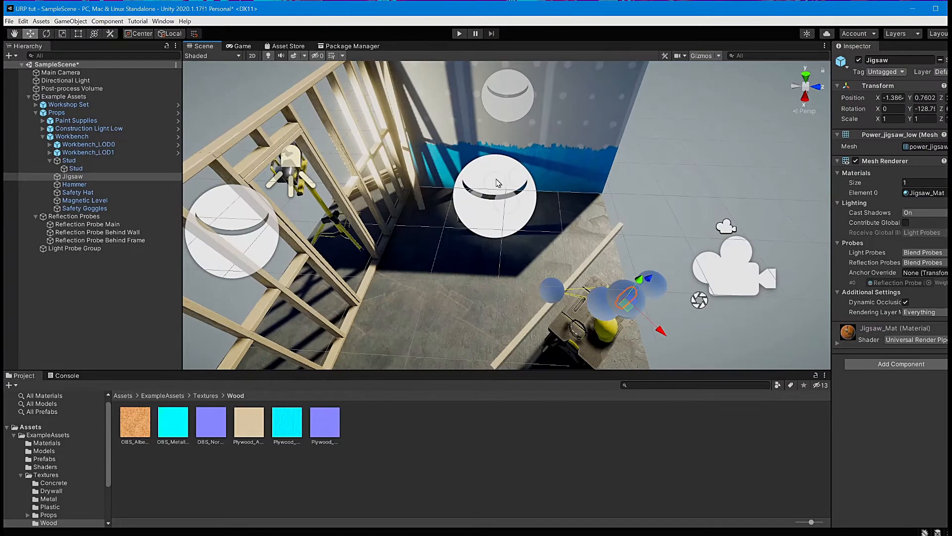
Step: Select the main reflection probe and orbit around it to examine its box volume
click(497, 182)
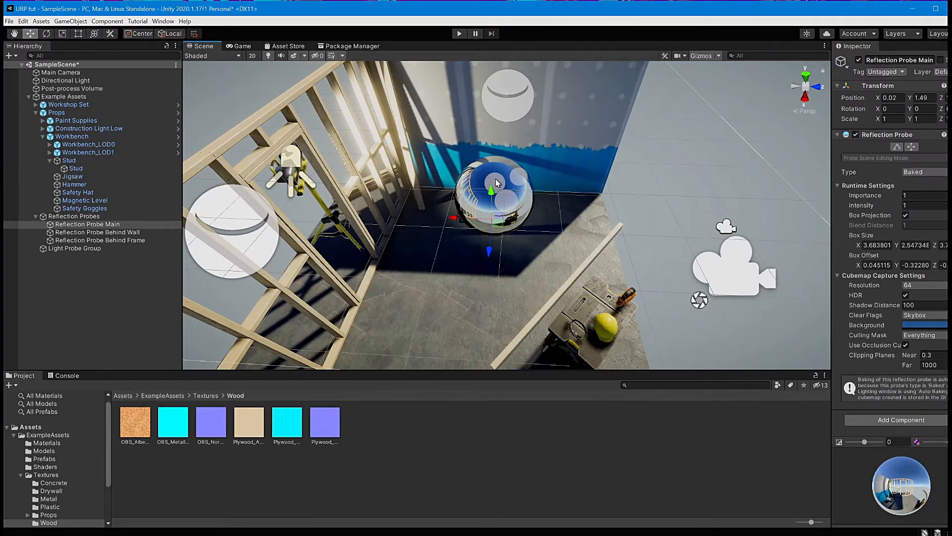
alt+right_drag(519, 224, 542, 341)
mouse_move(541, 341)
alt+mouse_down()
mouse_move(486, 314)
mouse_move(569, 279)
mouse_move(642, 278)
mouse_move(585, 317)
mouse_move(496, 342)
mouse_move(393, 330)
mouse_move(387, 307)
mouse_move(397, 285)
mouse_move(551, 307)
alt+mouse_up()
scroll(592, 262, down, 5)
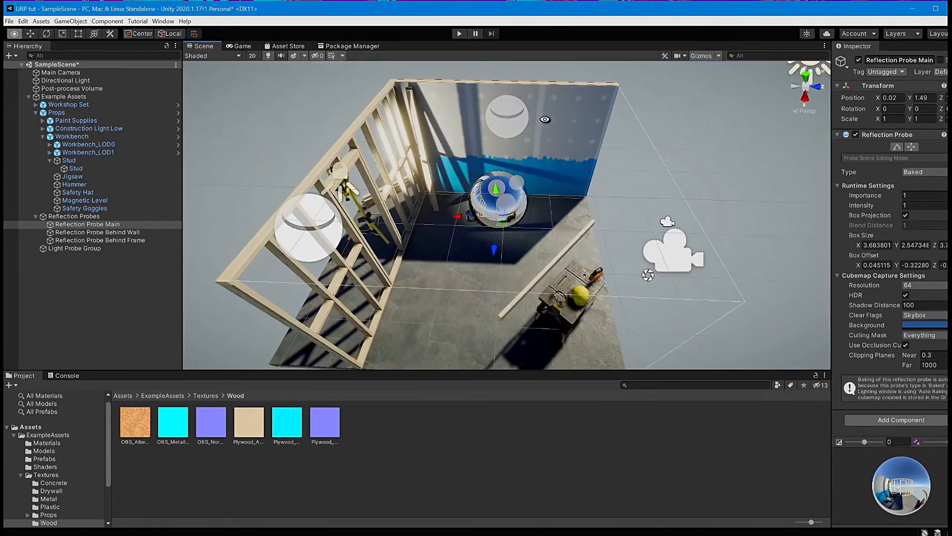
alt+drag(535, 238, 547, 168)
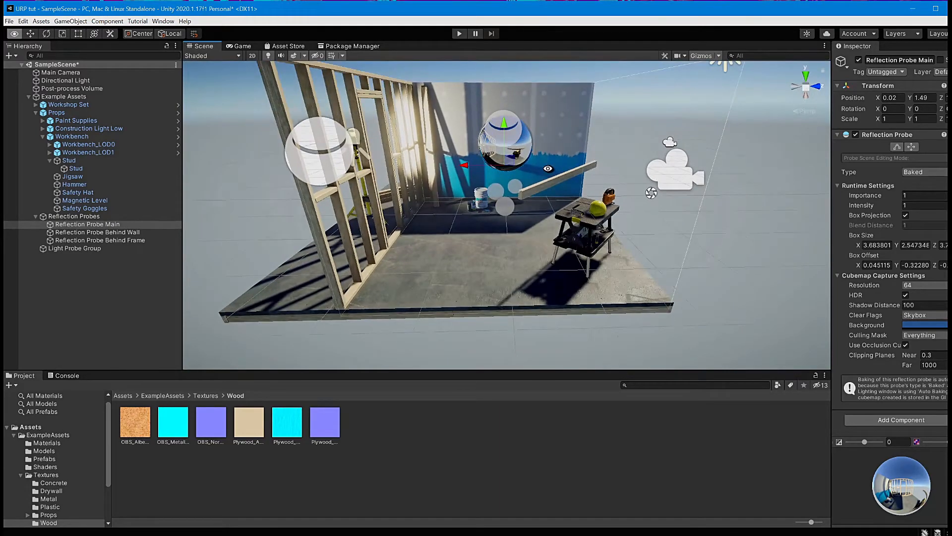
Step: Select the Main Camera to check its preview, then clear the selection
click(682, 179)
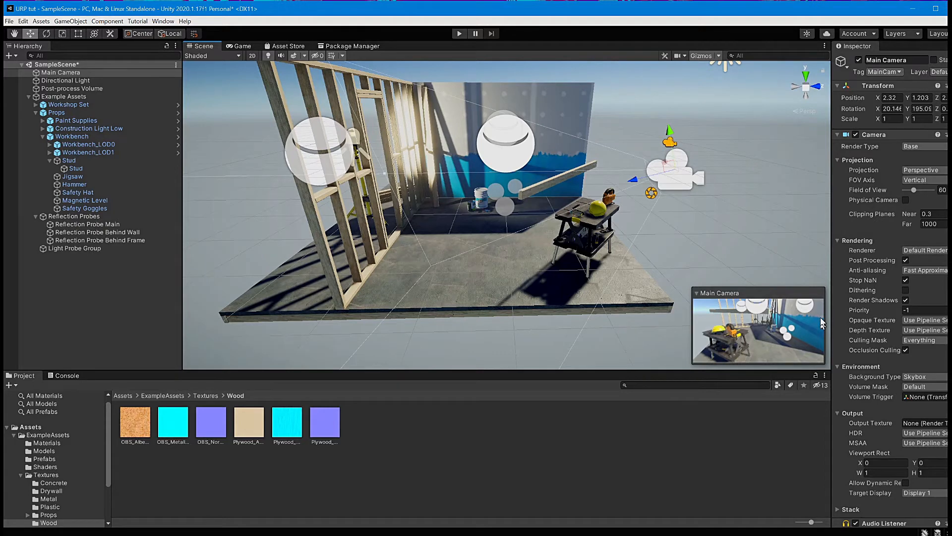
click(653, 201)
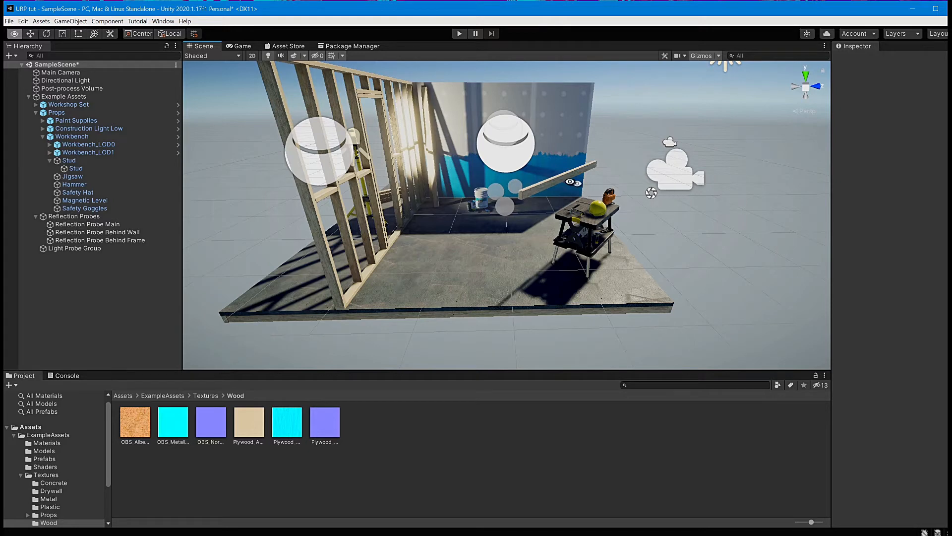
alt+right_drag(524, 153, 540, 116)
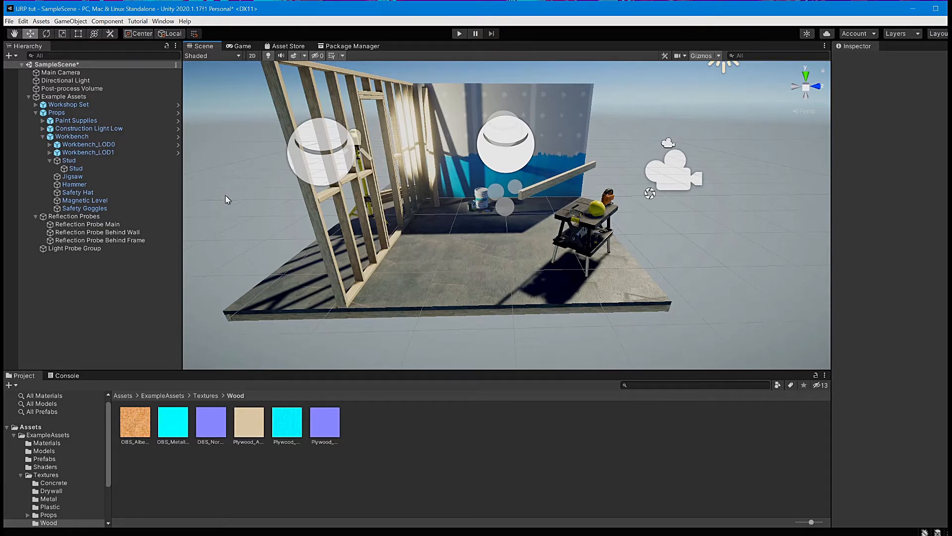
Step: Select the Post-process Volume to review its Tonemapping, Bloom and Vignette overrides
click(92, 90)
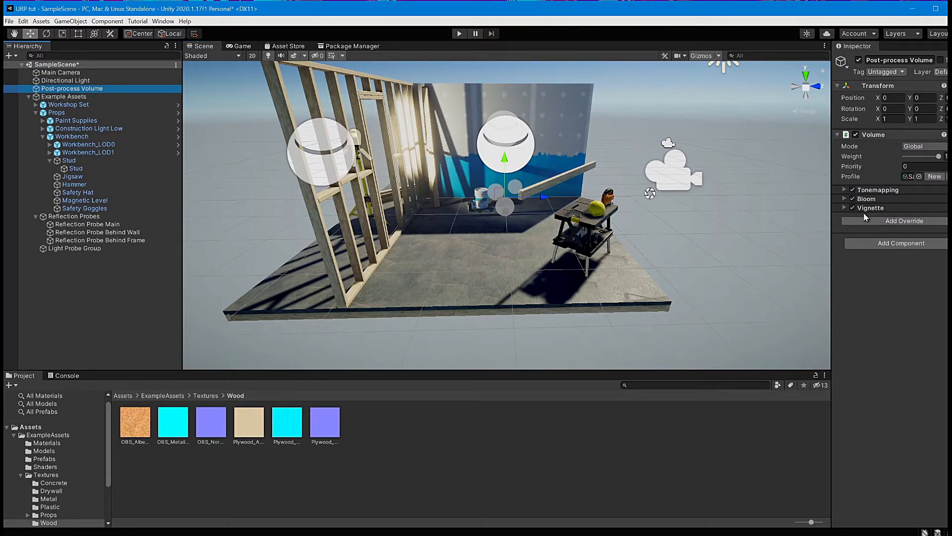
alt+drag(573, 129, 598, 268)
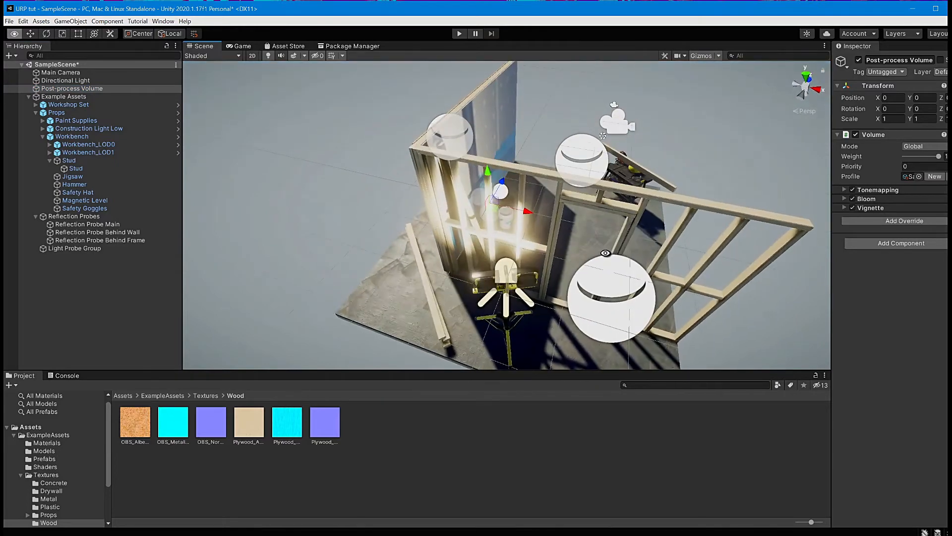
Step: Navigate the scene view close to the construction light standing by the framed wall
click(505, 272)
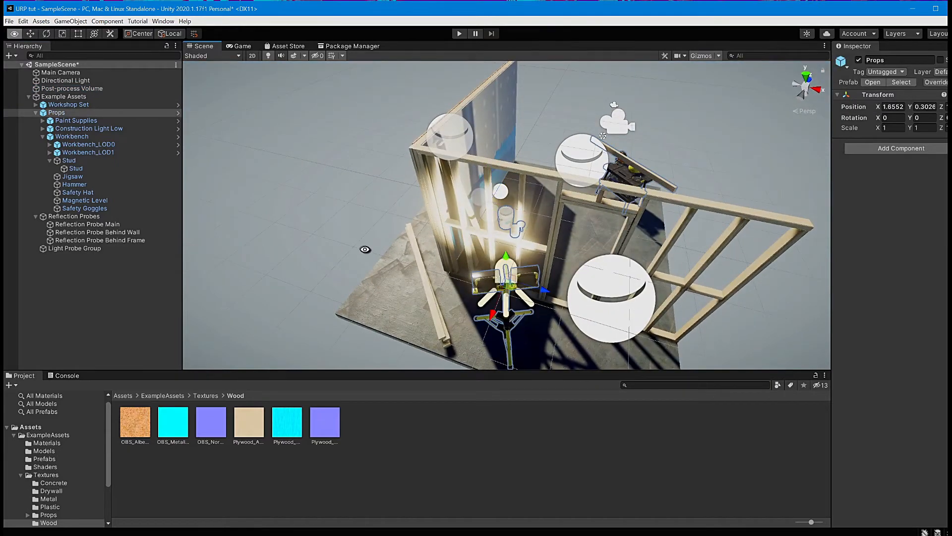
alt+drag(365, 249, 535, 223)
alt+right_drag(701, 159, 743, 347)
alt+drag(741, 194, 643, 195)
alt+right_drag(643, 195, 657, 333)
alt+right_drag(655, 275, 661, 248)
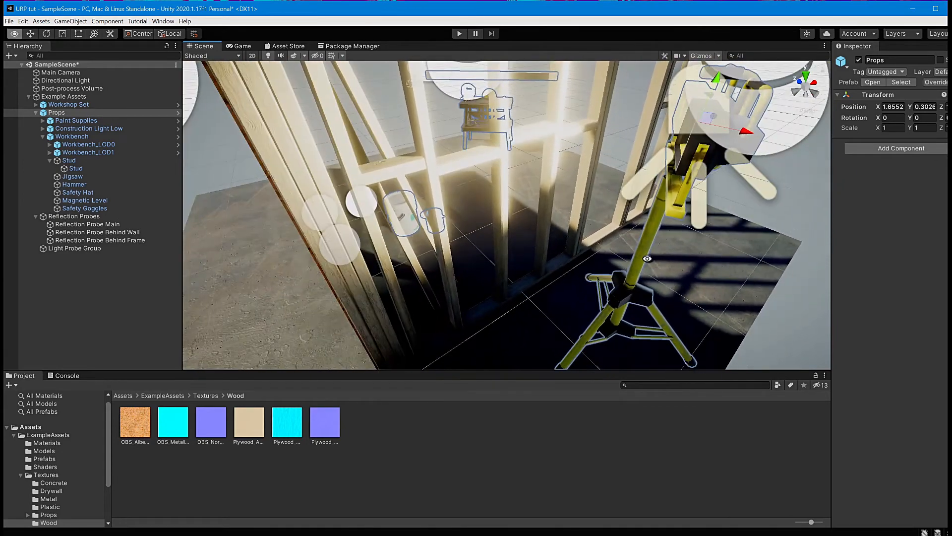
alt+drag(648, 259, 674, 250)
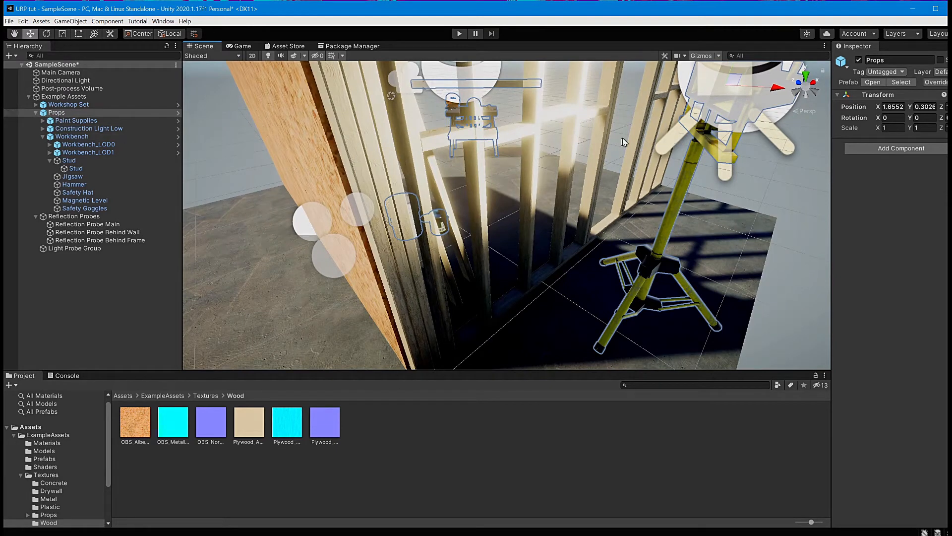
Step: Inspect the construction light's parts: legs, light bulbs, light heads and spot light
click(693, 154)
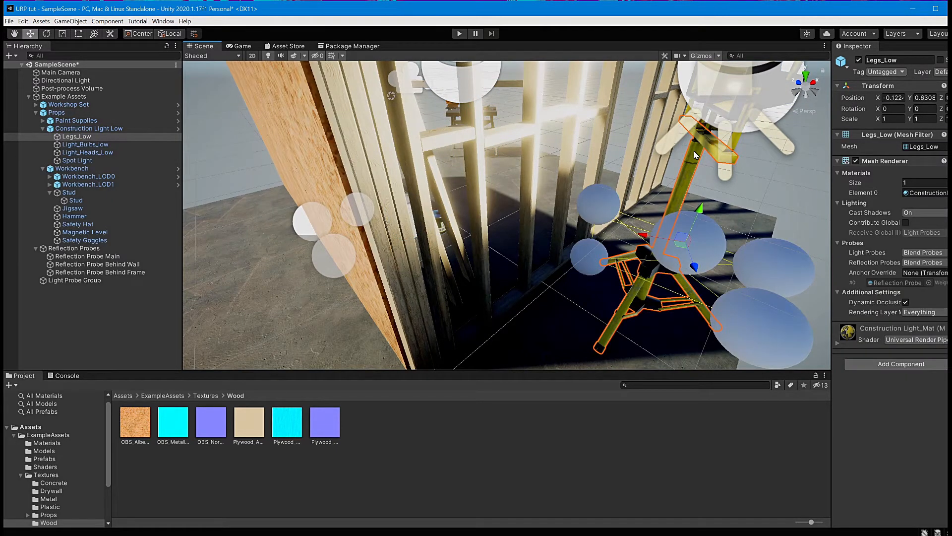
click(97, 147)
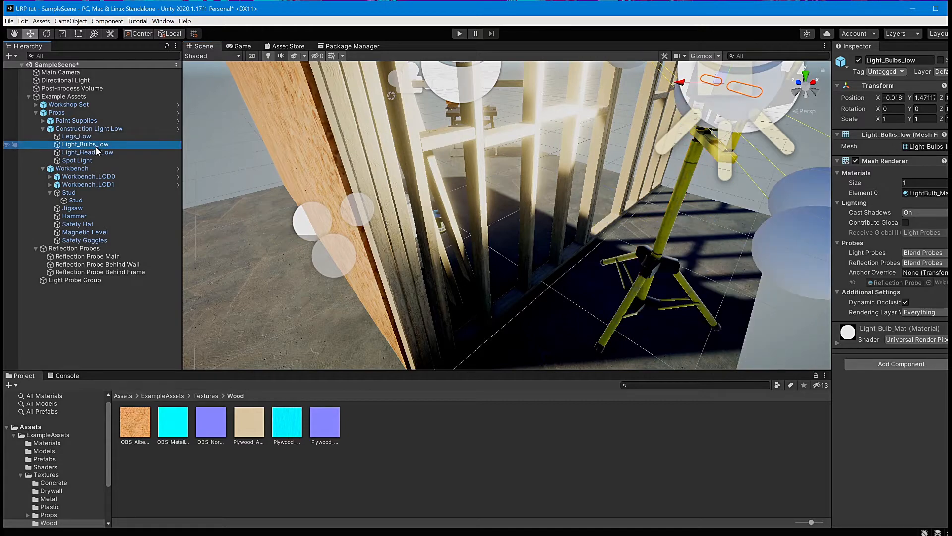
click(97, 154)
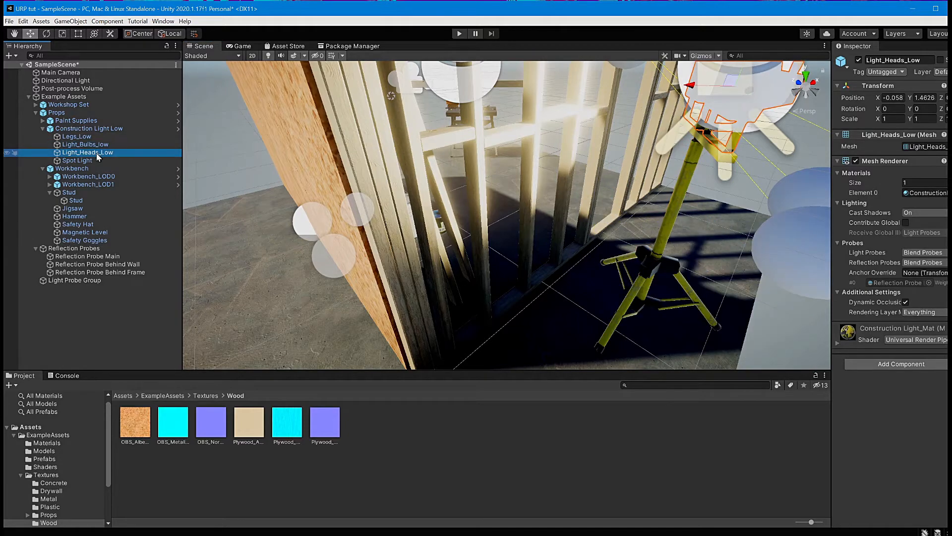
alt+drag(680, 139, 655, 194)
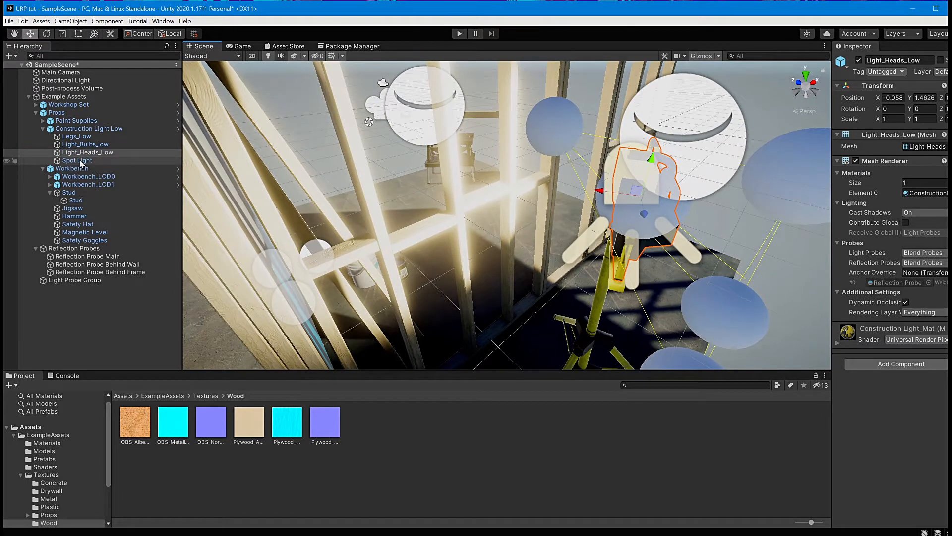
click(119, 161)
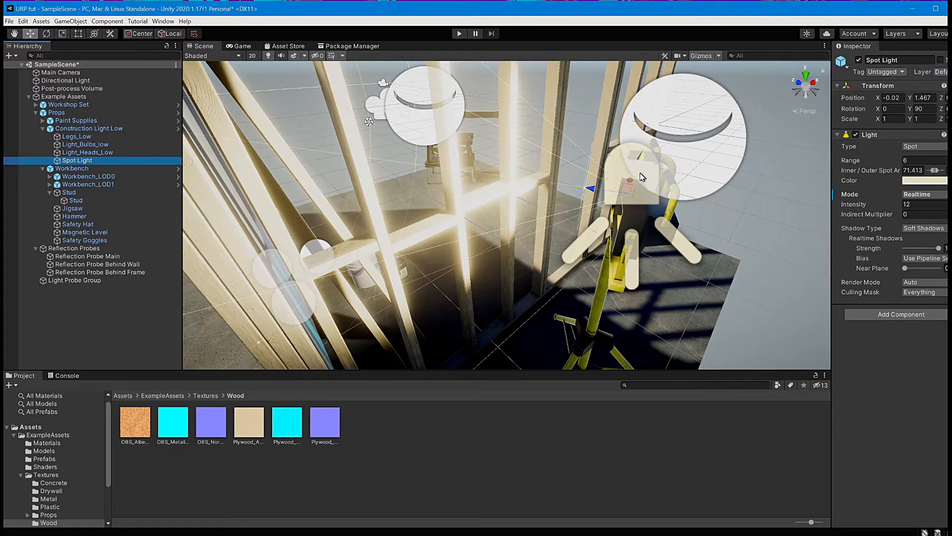
Step: Try rotating the spot light with the Rotate tool, then undo the rotation
key(e)
drag(651, 216, 683, 213)
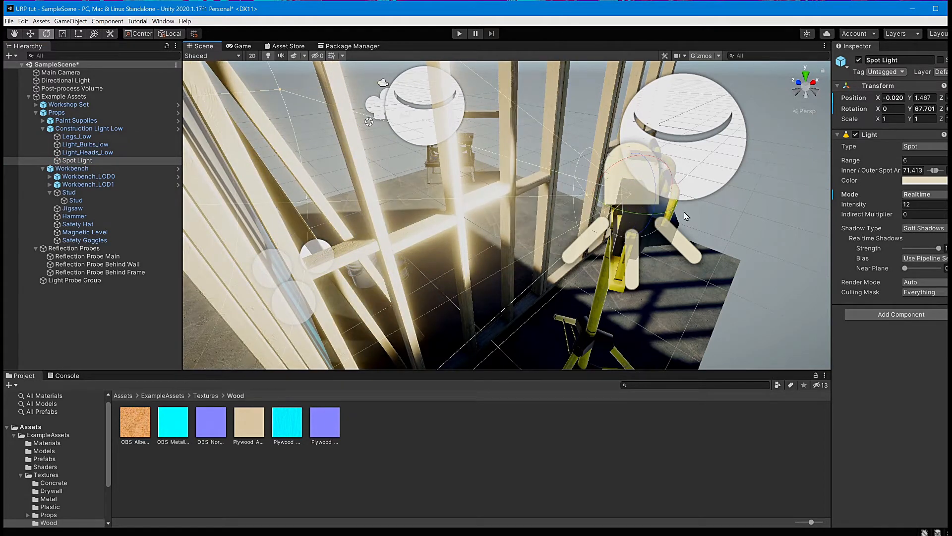
key(ctrl+z)
Step: Select the stud lying against the painted wall and scale it slightly with the Scale tool
alt+drag(687, 216, 227, 203)
scroll(504, 263, down, 6)
scroll(504, 263, up, 5)
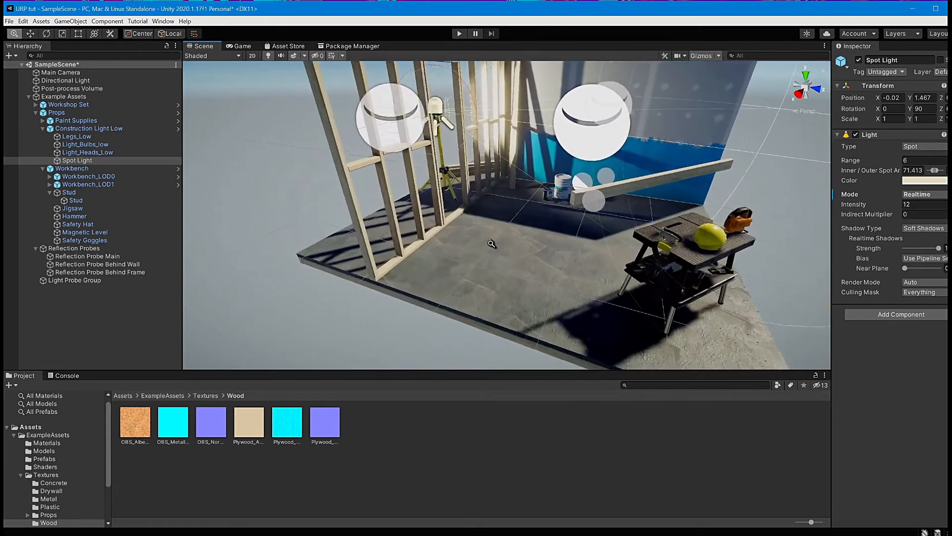
click(667, 183)
click(665, 182)
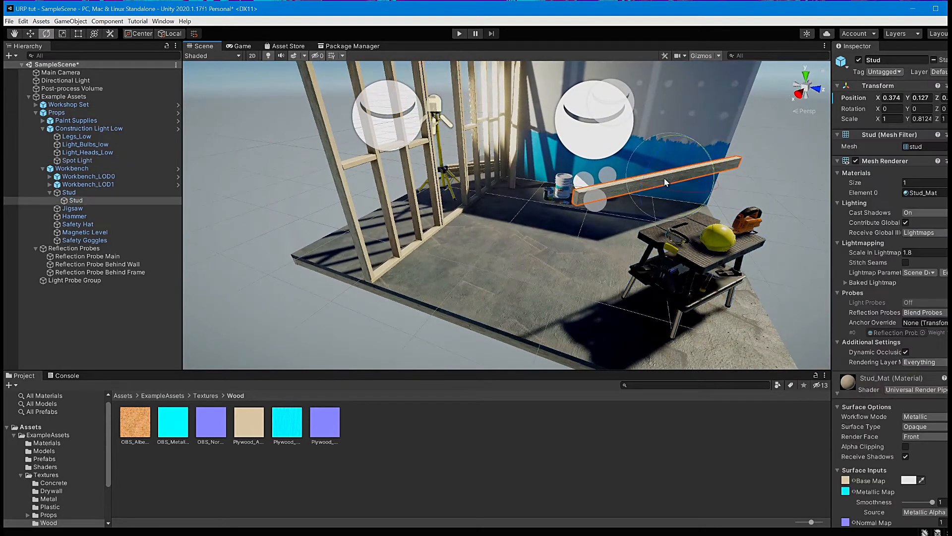
key(r)
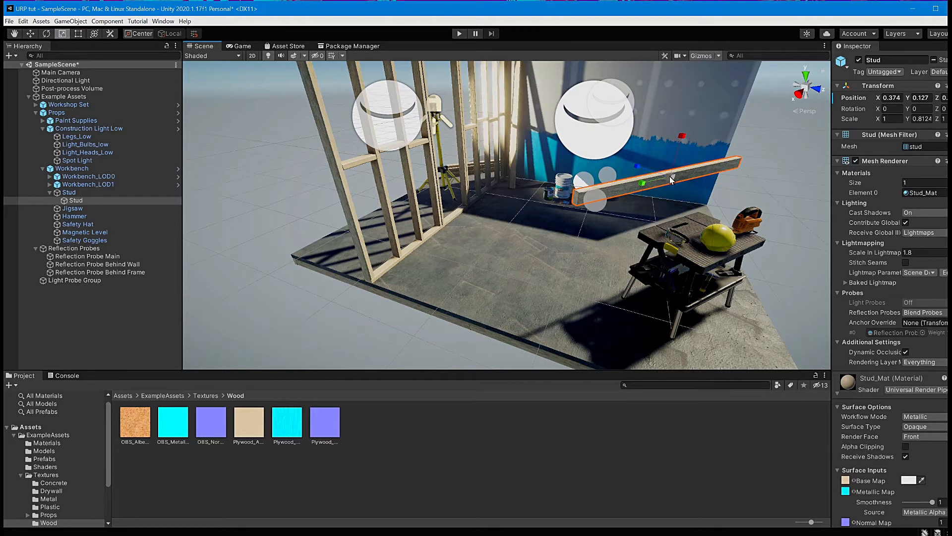
drag(670, 180, 641, 187)
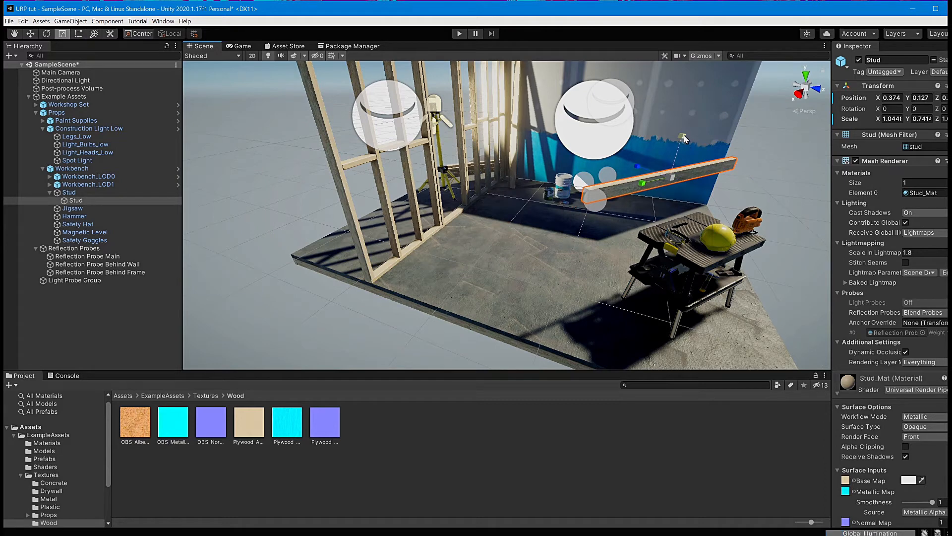
Step: Enlarge the stud's scale greatly, inspect it up close, then undo the enlargement
drag(683, 137, 699, 63)
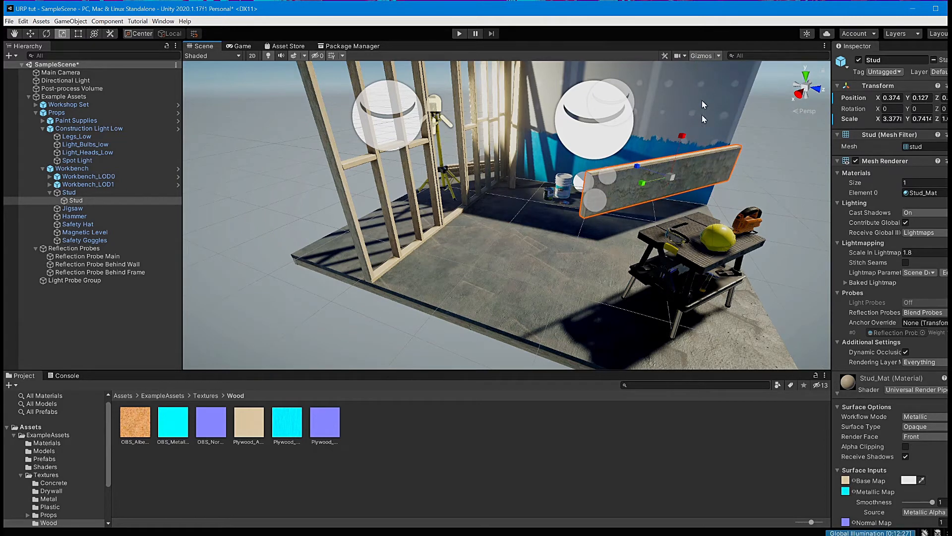
scroll(797, 220, up, 5)
alt+drag(797, 220, 665, 218)
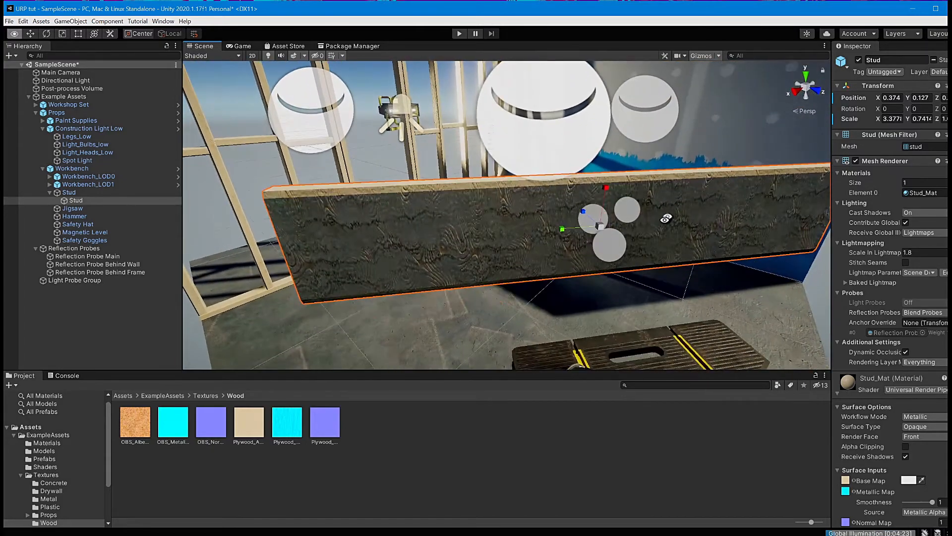
alt+right_drag(655, 256, 690, 316)
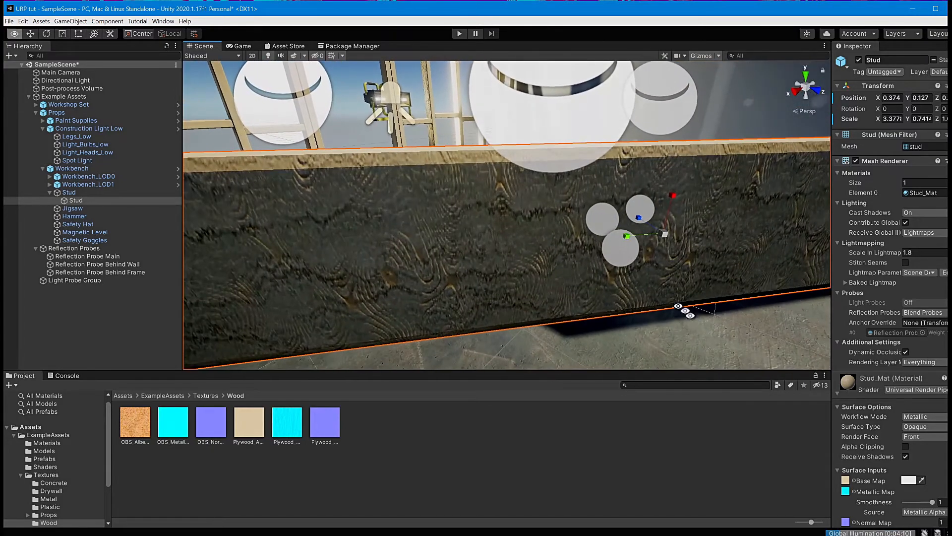
alt+right_drag(631, 292, 602, 260)
alt+drag(599, 283, 757, 288)
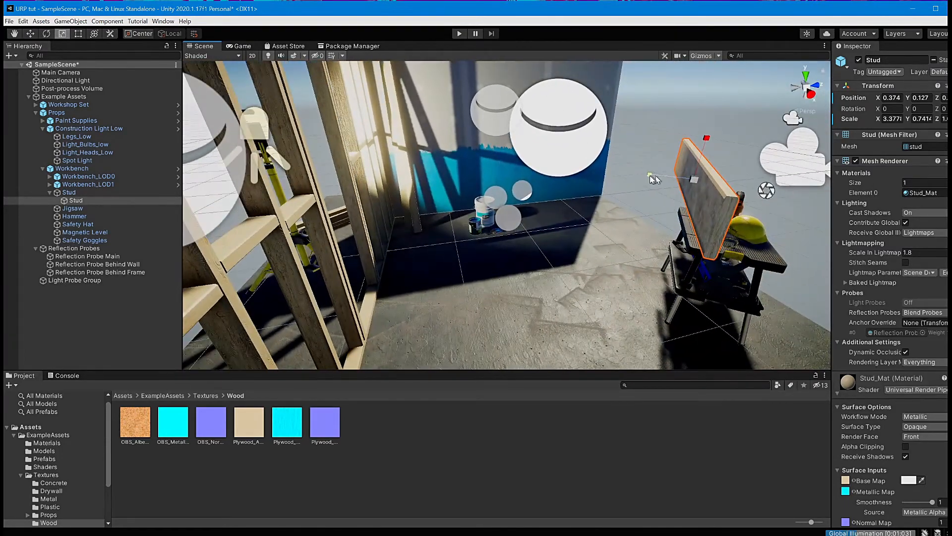
drag(651, 178, 515, 165)
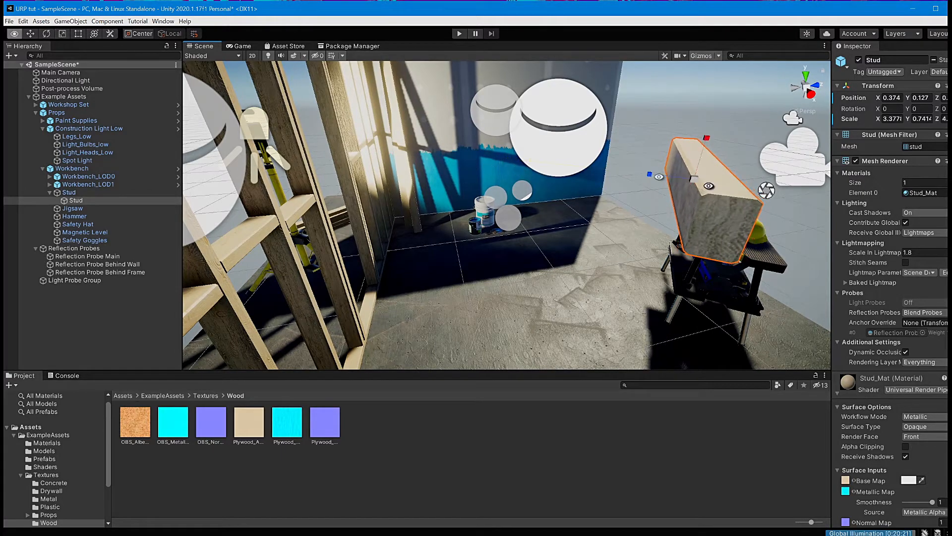
alt+drag(760, 215, 562, 194)
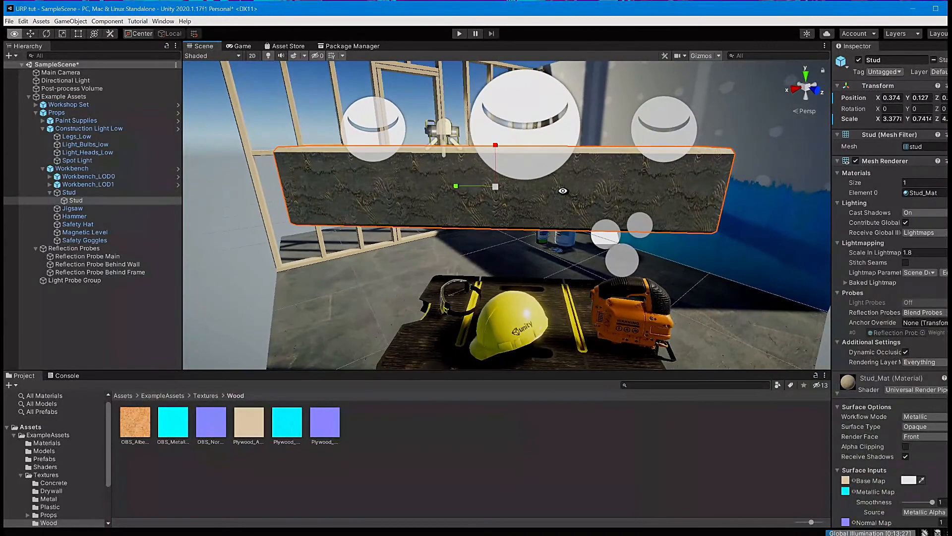
key(ctrl+z)
key(ctrl+z)
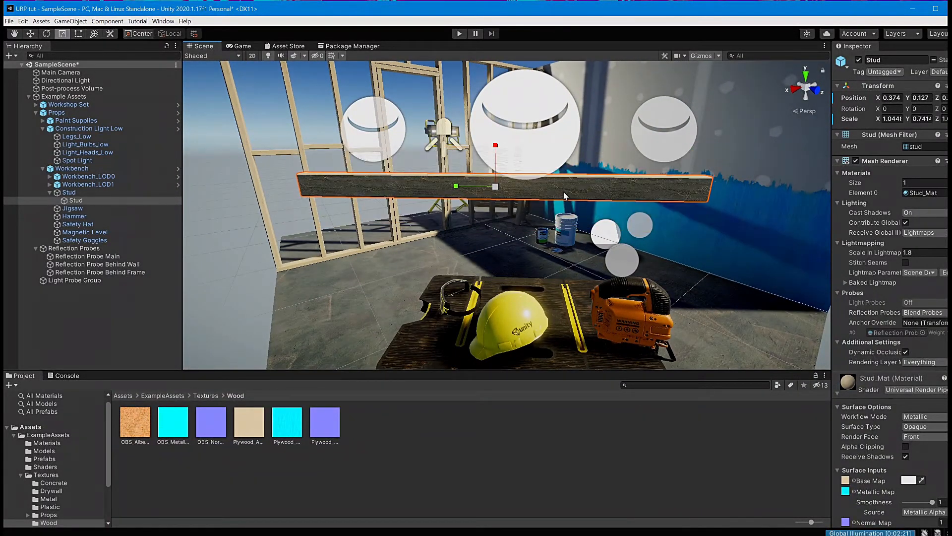
Step: Zoom out the scene, switch to the Game view and enter Play mode
alt+right_drag(723, 236, 661, 53)
alt+right_drag(558, 198, 567, 200)
alt+drag(568, 200, 604, 228)
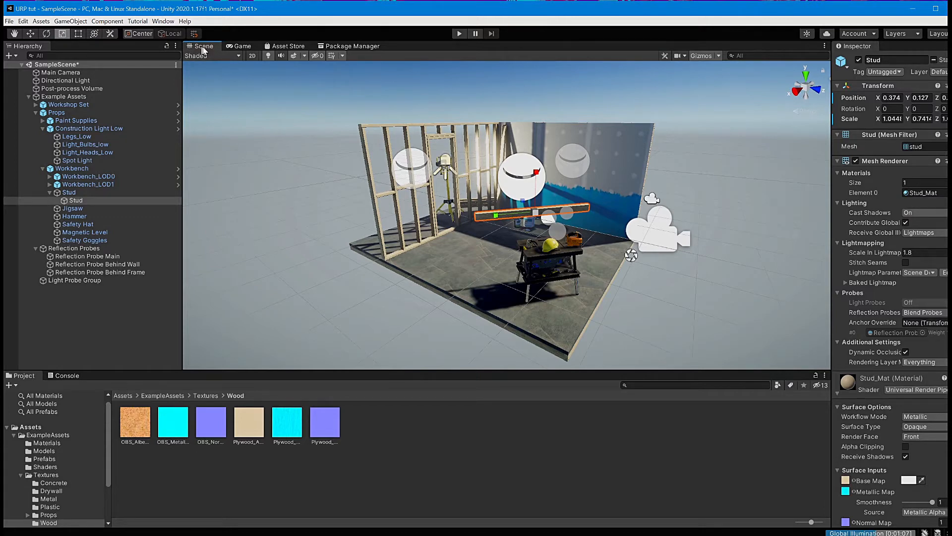
click(246, 47)
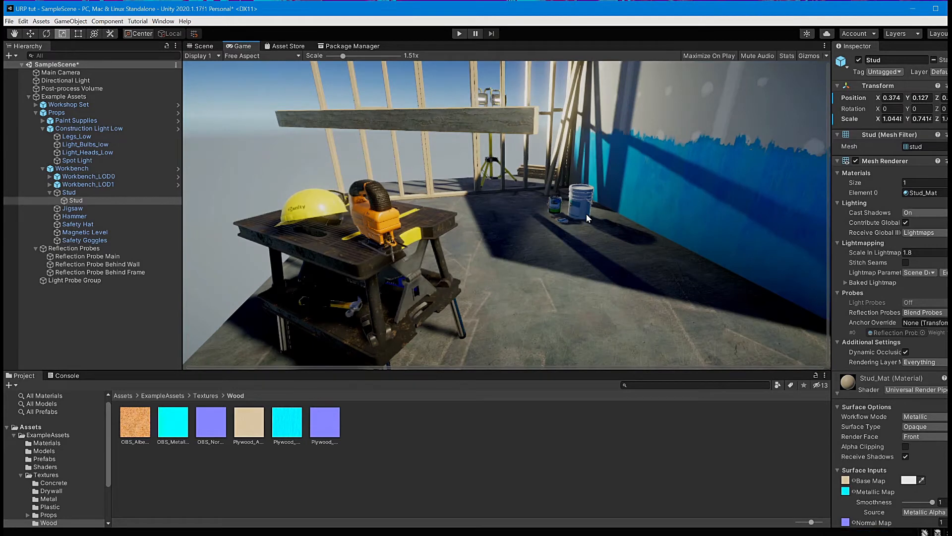
click(460, 34)
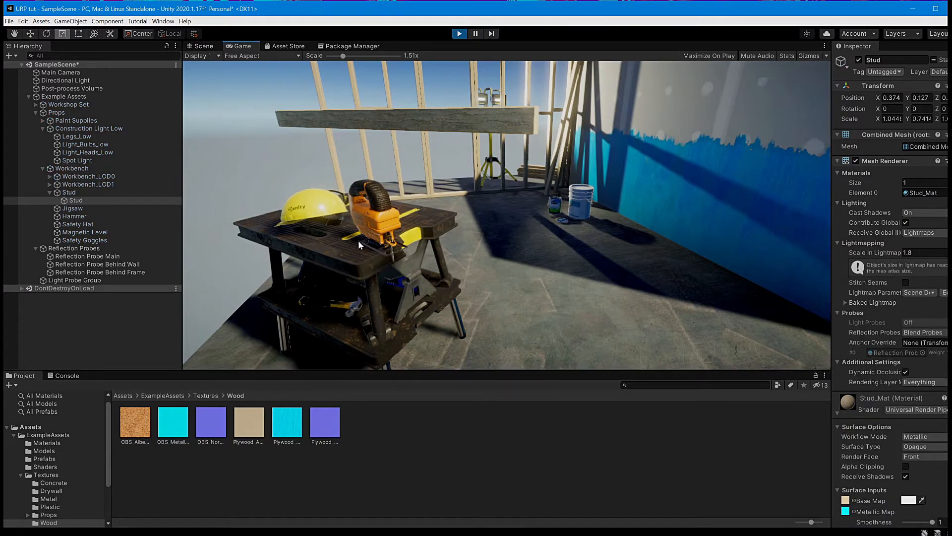
Step: Fly the camera around the workshop while playing, then exit Play mode
key(w)
key(q)
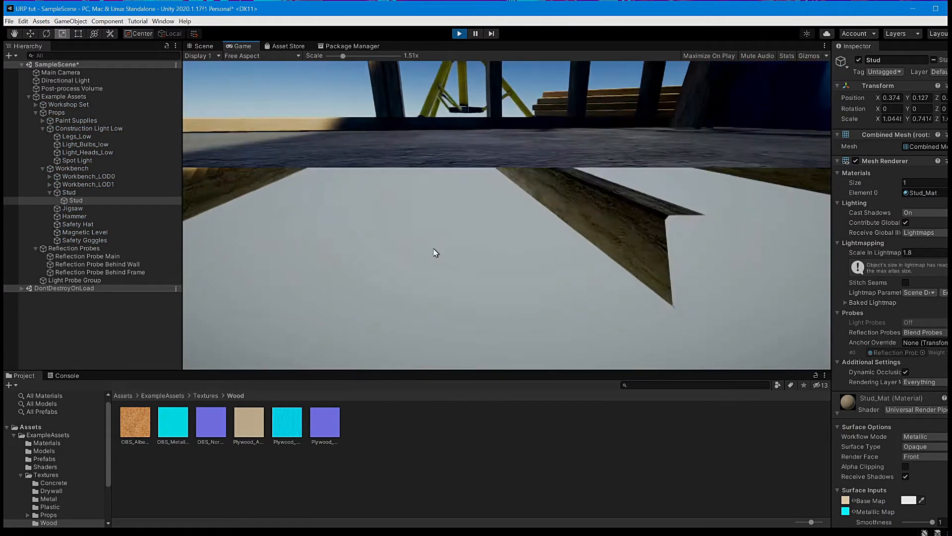
key(e)
key(s)
key(w)
key(a)
key(s)
key(s)
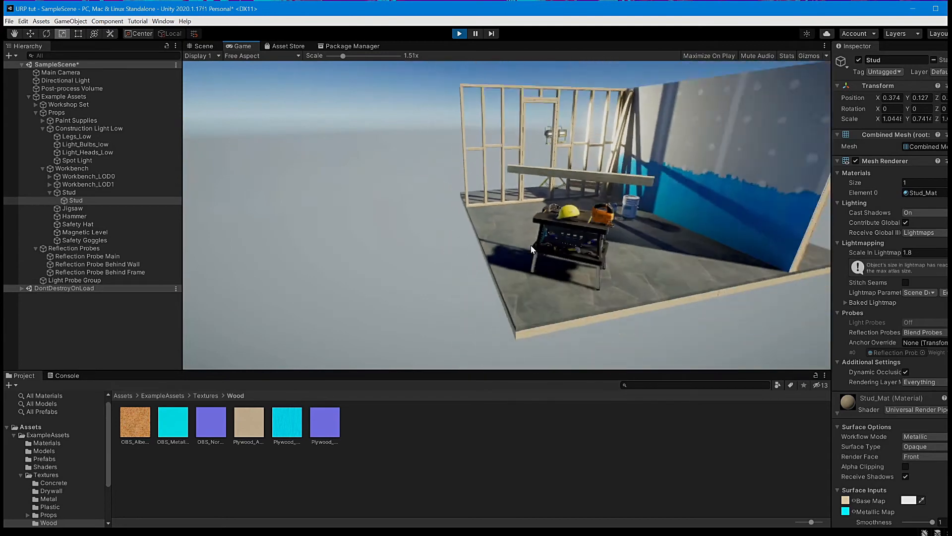
key(a)
right_drag(580, 243, 506, 215)
key(w)
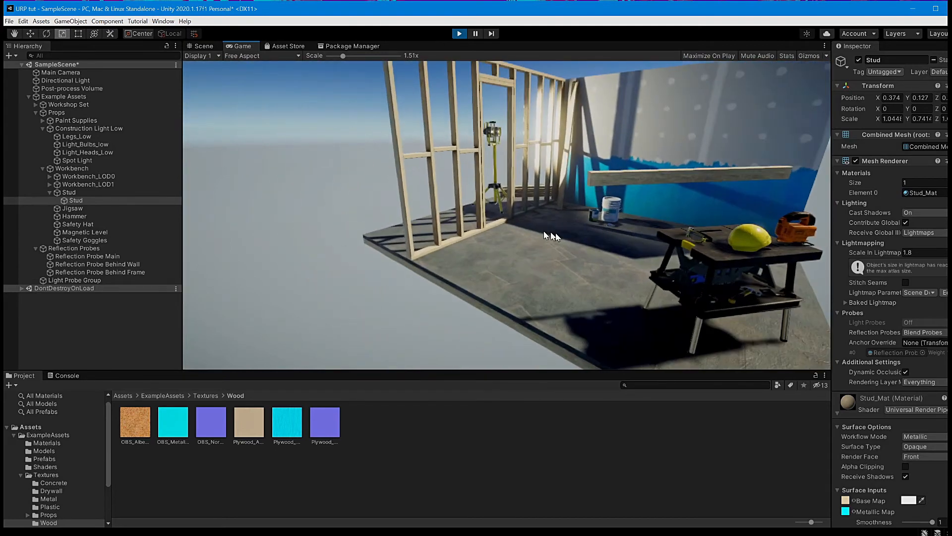
key(s)
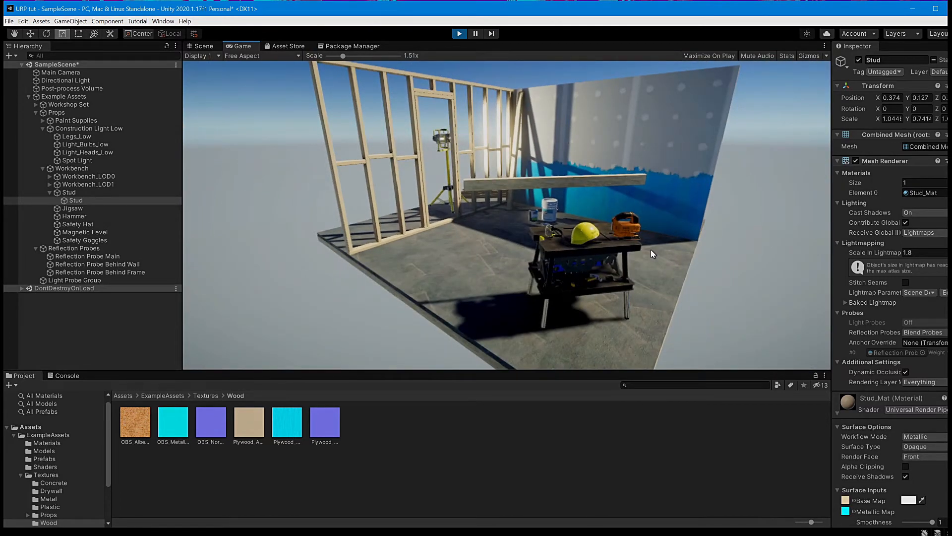
click(459, 33)
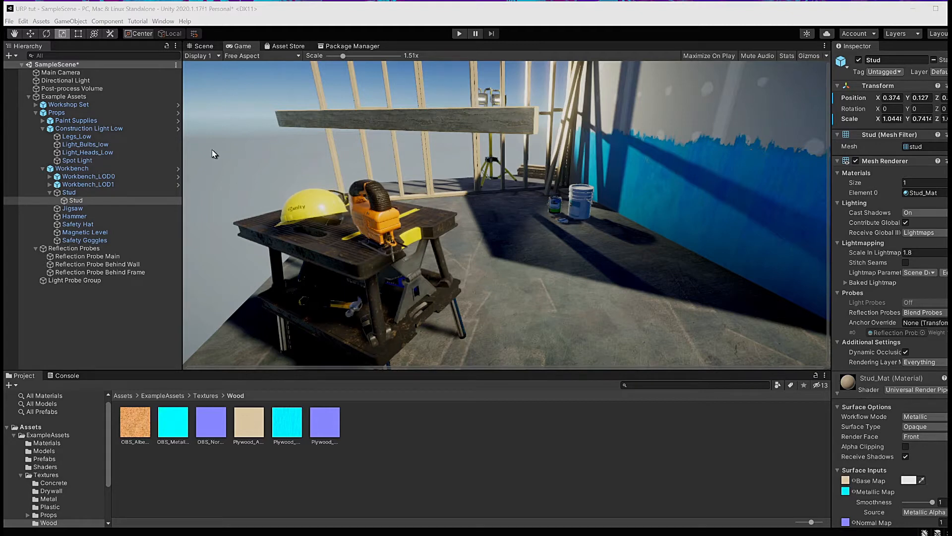
Step: Open Preferences and set the Playmode tint color to magenta FF00F8, then close the dialogs
click(23, 22)
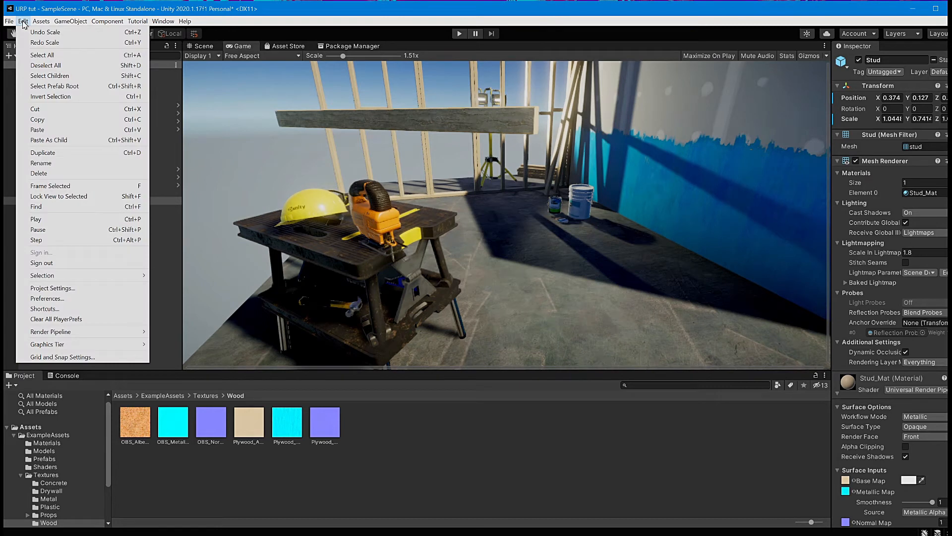
click(79, 298)
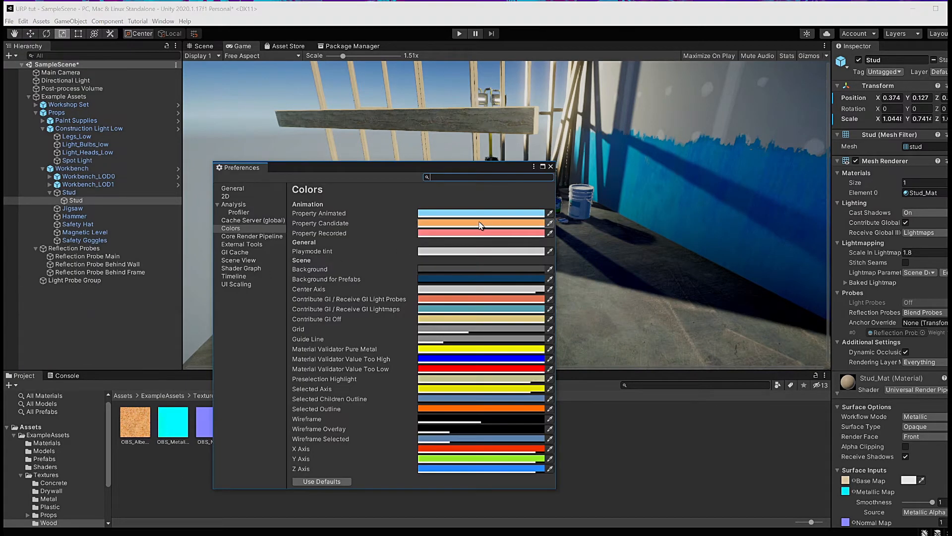
drag(556, 161, 658, 41)
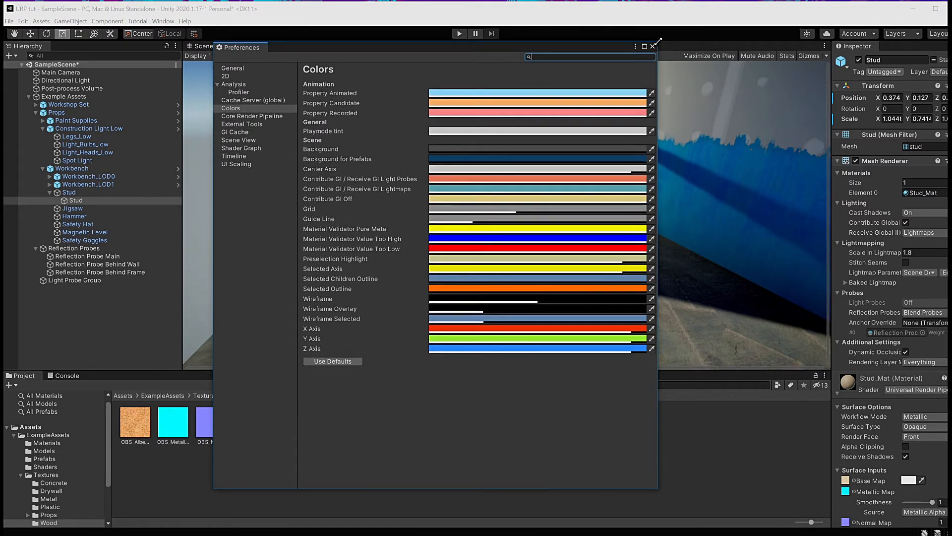
click(245, 69)
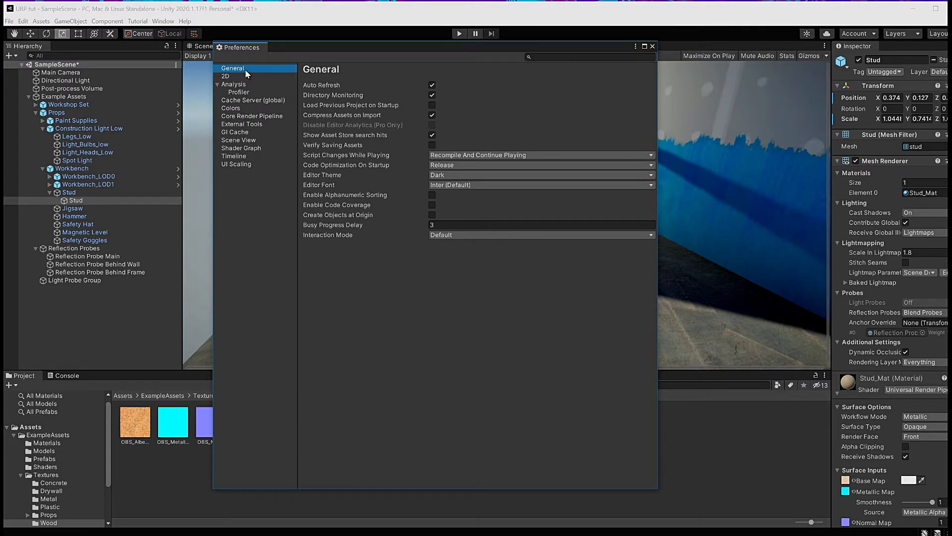
click(231, 109)
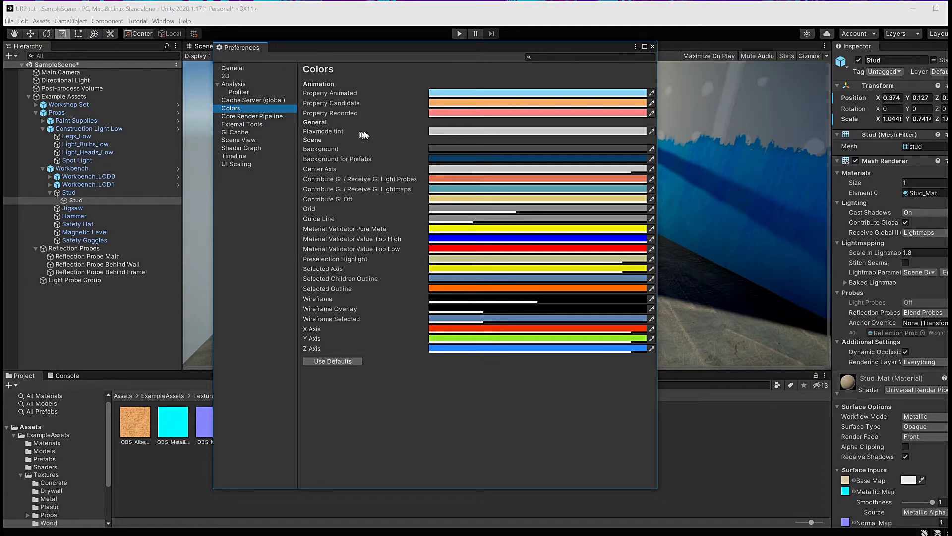
click(517, 131)
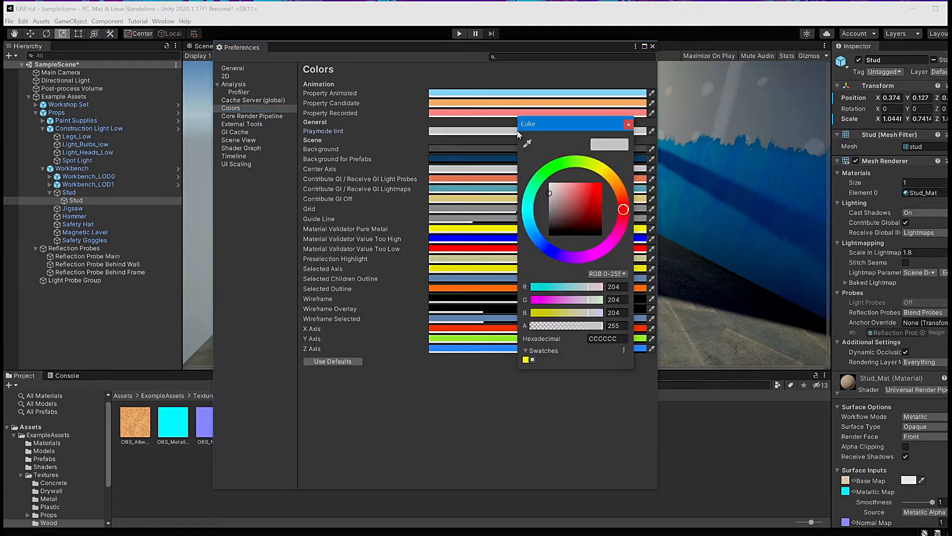
drag(624, 210, 602, 252)
drag(575, 203, 612, 169)
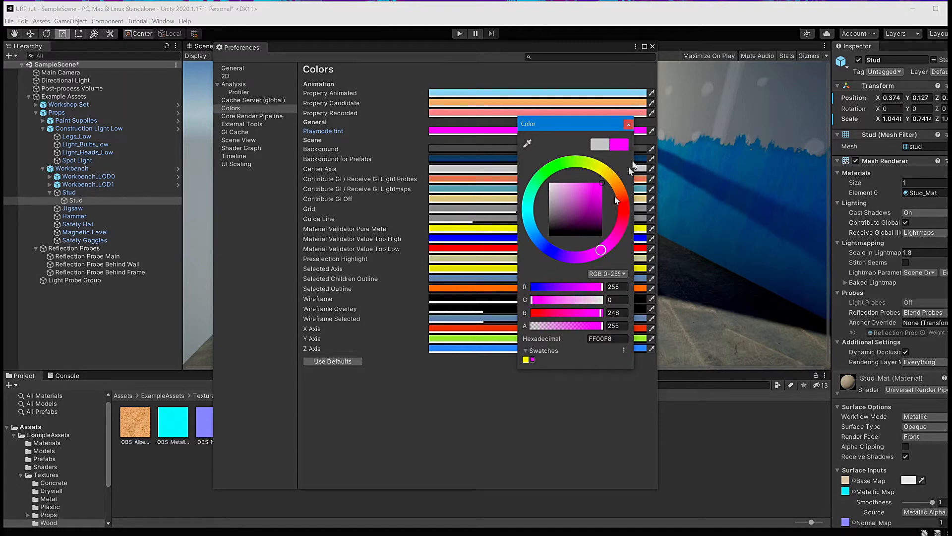
click(627, 125)
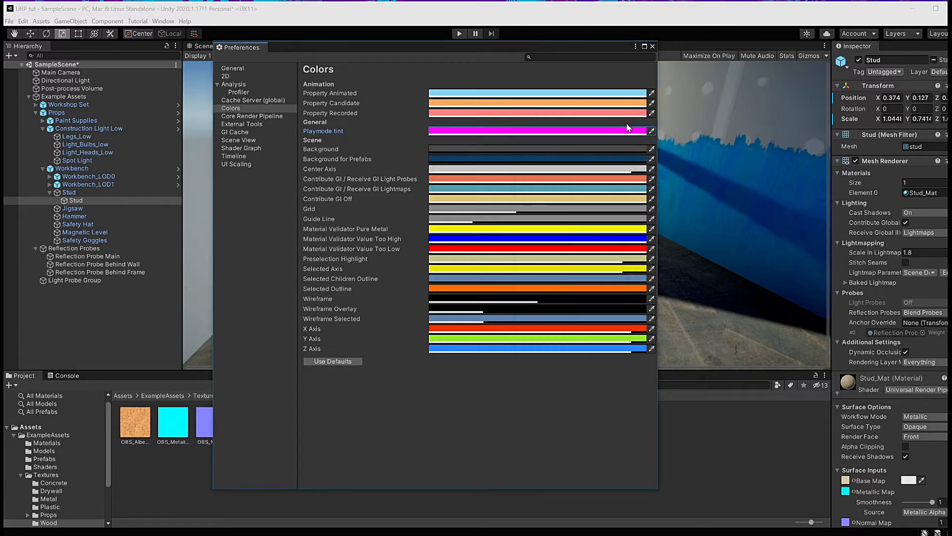
click(652, 46)
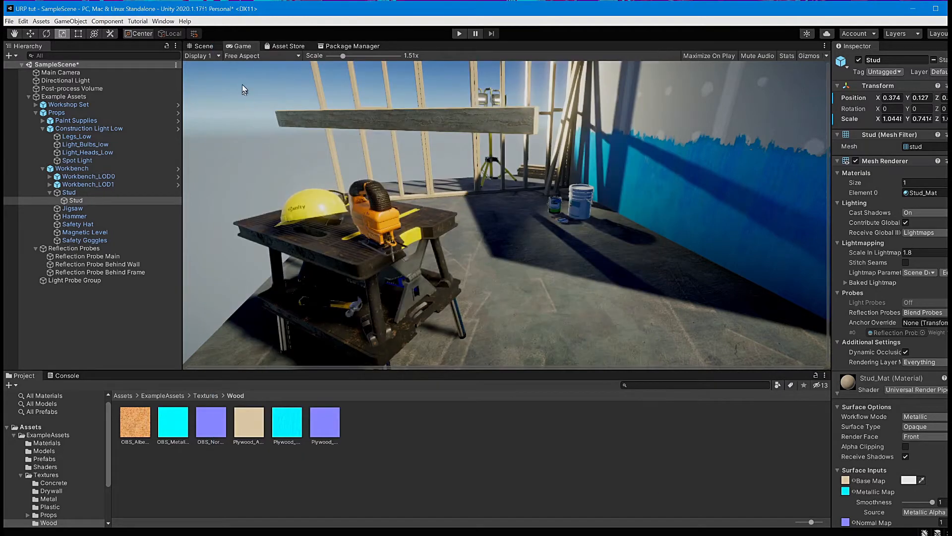
Step: Enter and exit Play mode in the Game view to check the magenta Playmode tint
click(204, 46)
click(240, 46)
click(460, 34)
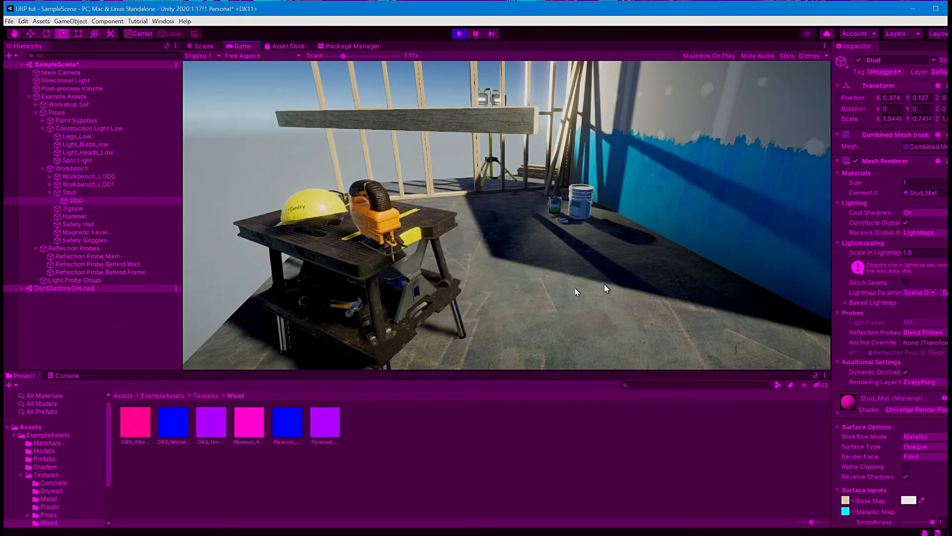
click(460, 33)
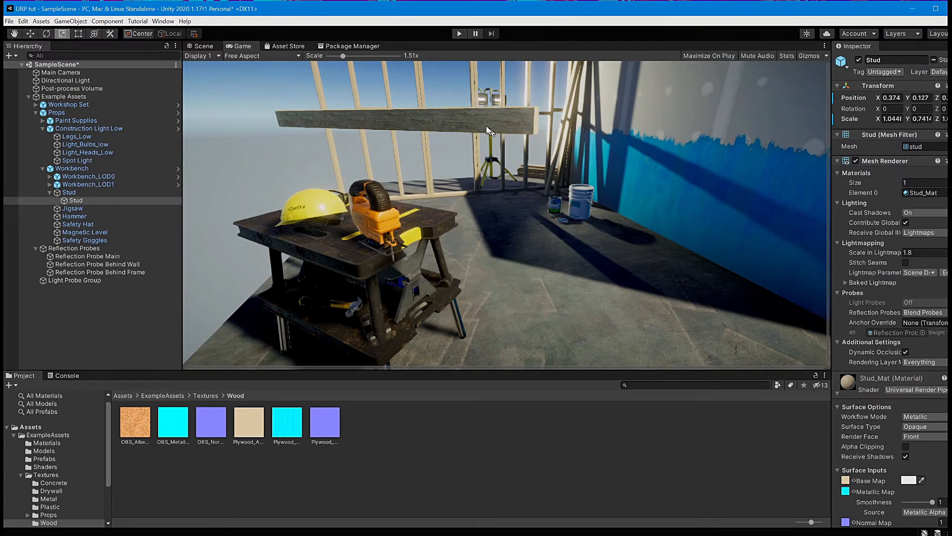
Step: Enter Play mode, shift the Workbench along X, and exit Play mode
click(459, 34)
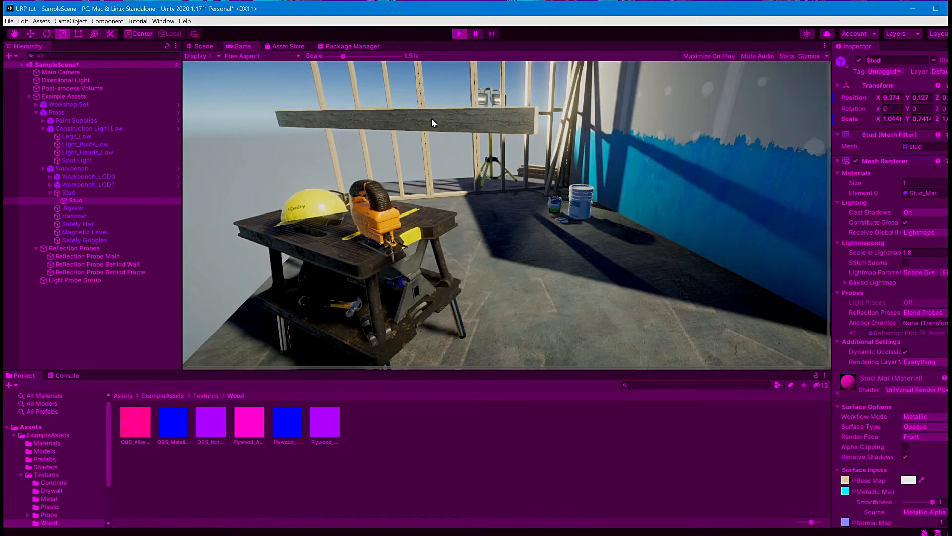
click(72, 168)
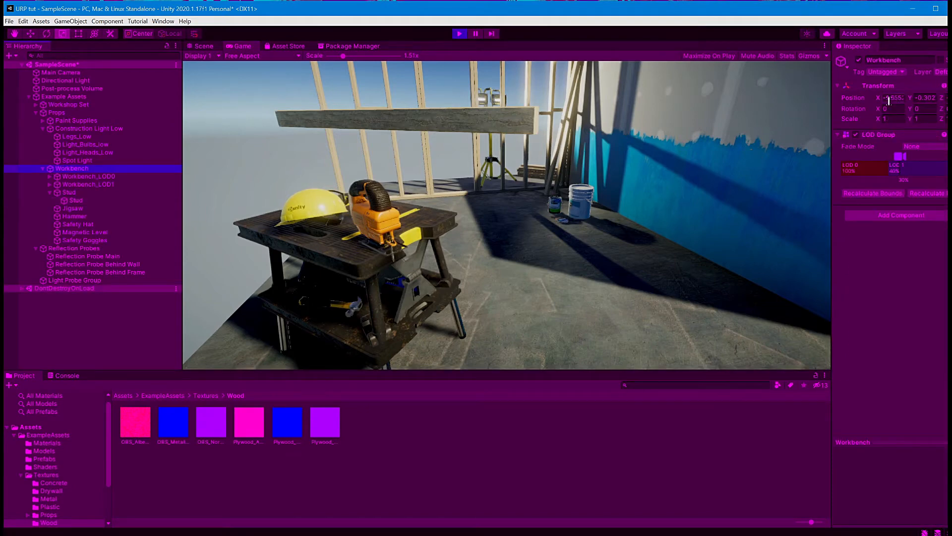
mouse_move(878, 98)
mouse_down()
mouse_move(841, 99)
mouse_move(894, 97)
mouse_up()
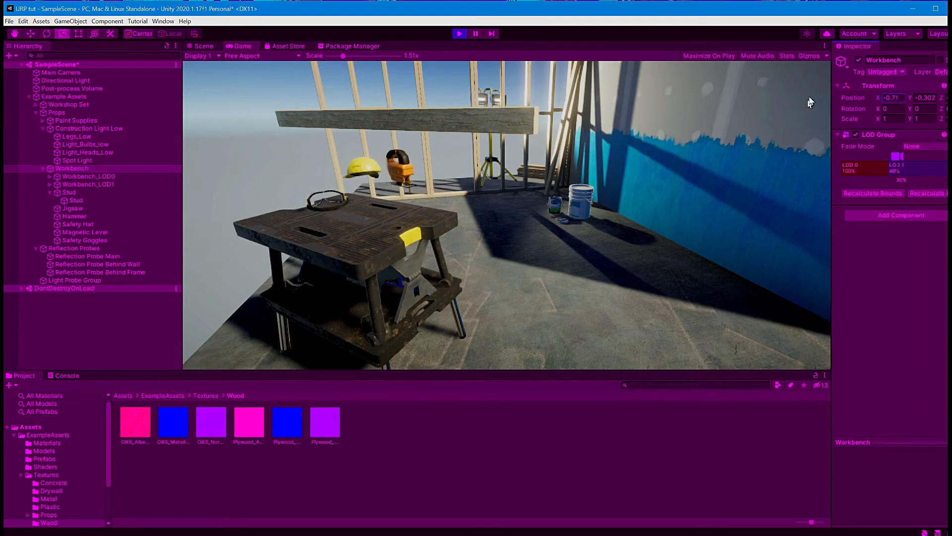
click(458, 34)
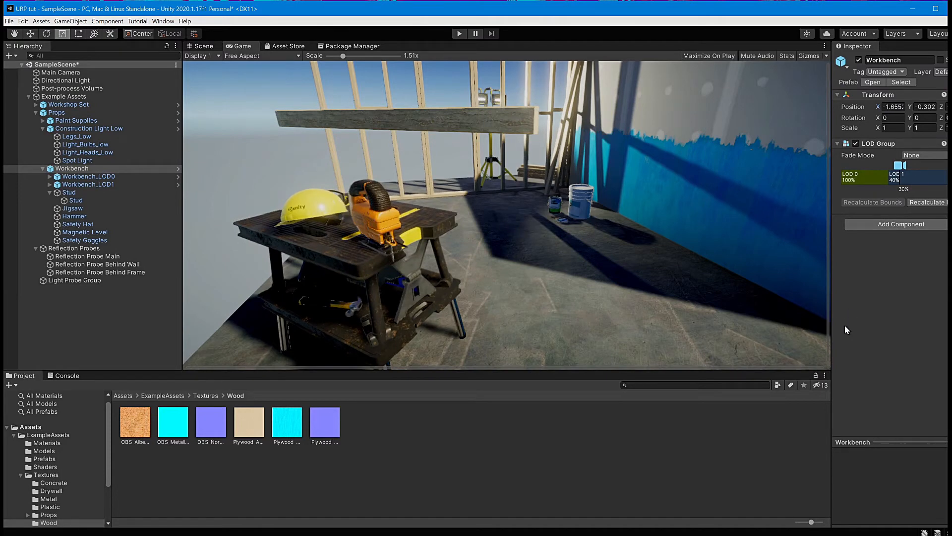
Step: Open Preferences and switch the Editor Theme to Light
click(24, 22)
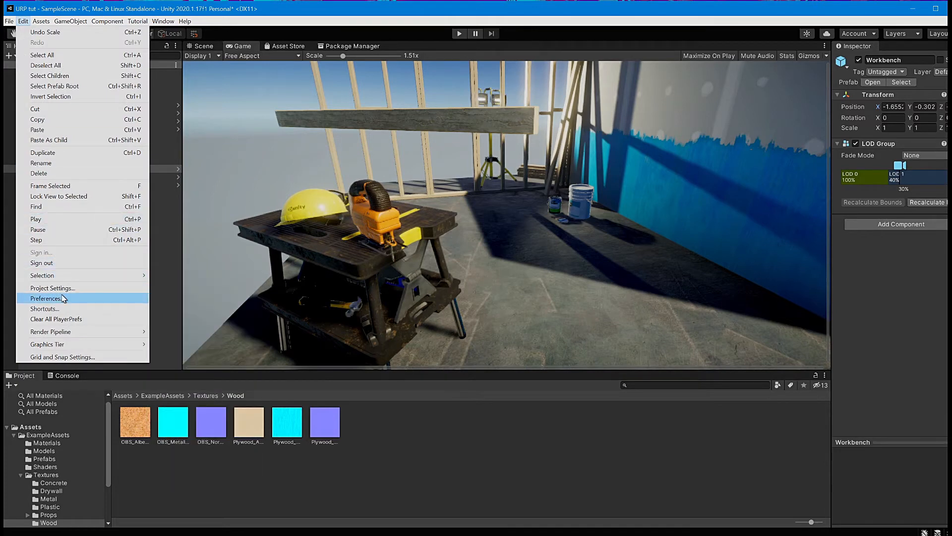
click(46, 298)
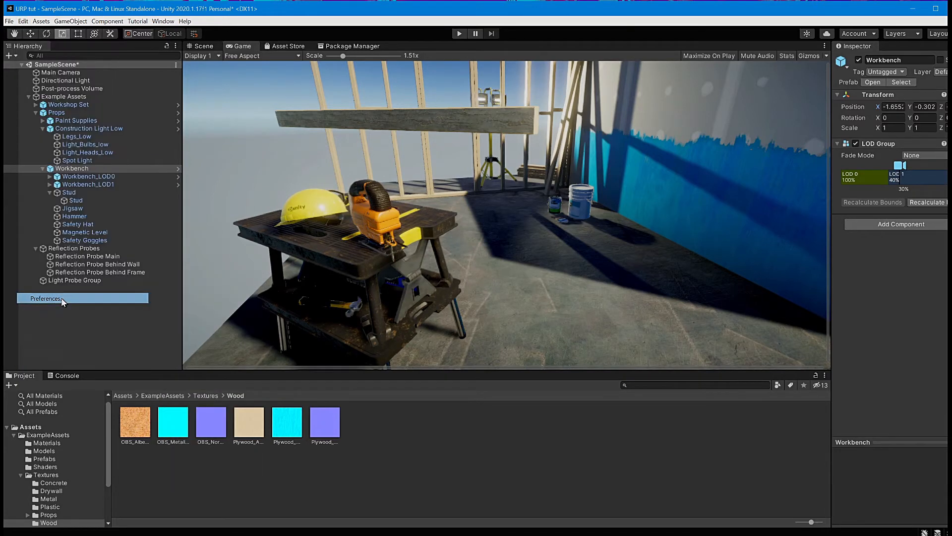
click(235, 71)
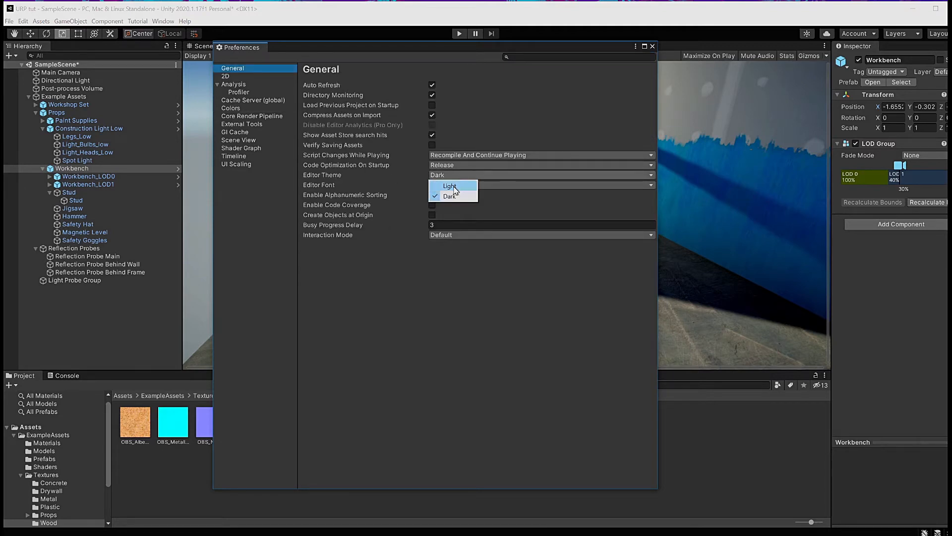
click(452, 188)
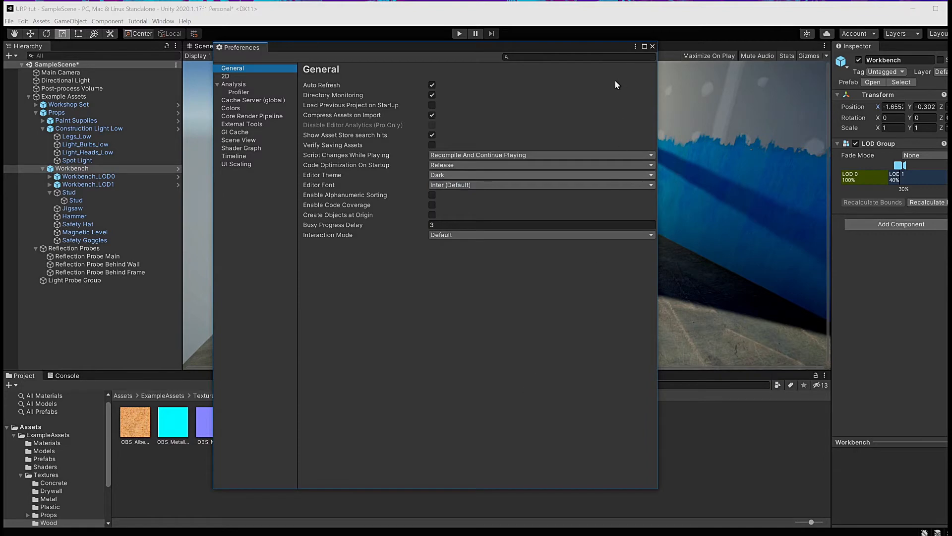
click(517, 177)
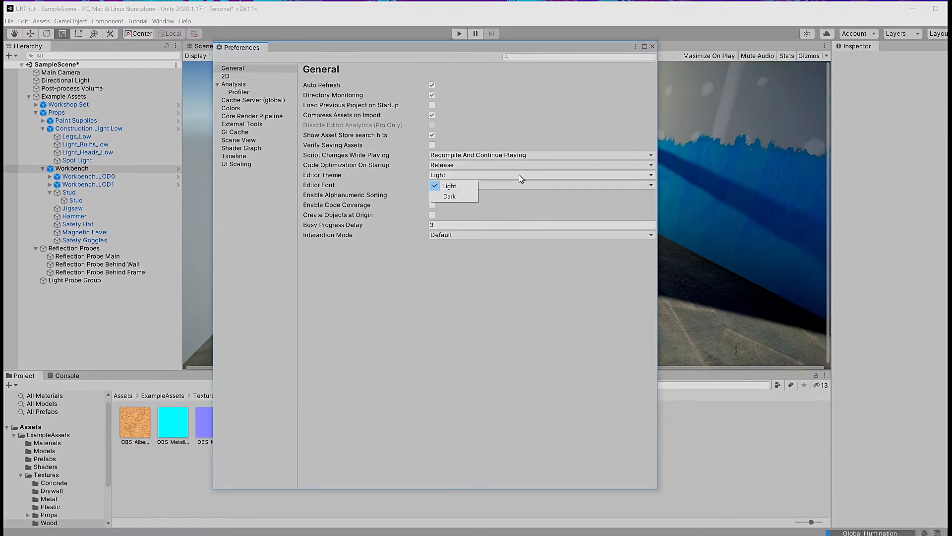
click(520, 178)
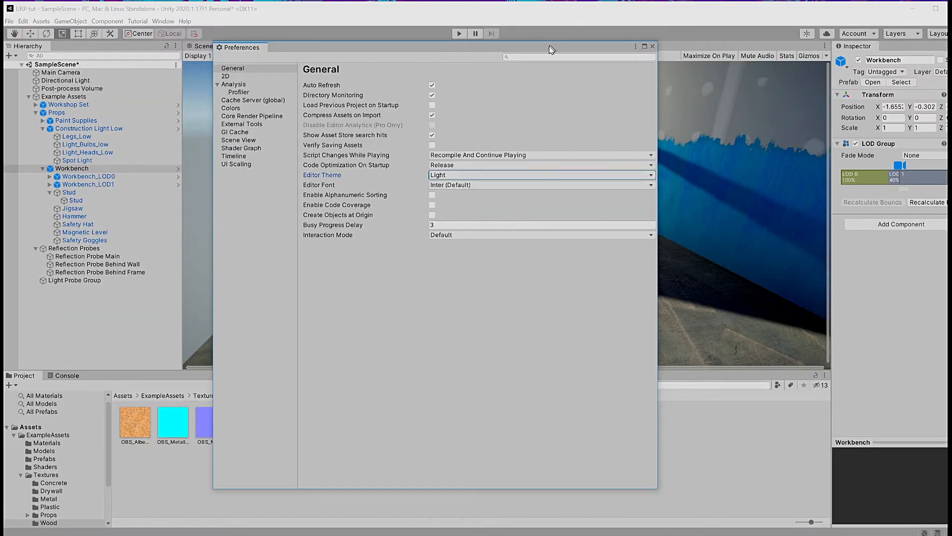
drag(551, 48, 597, 56)
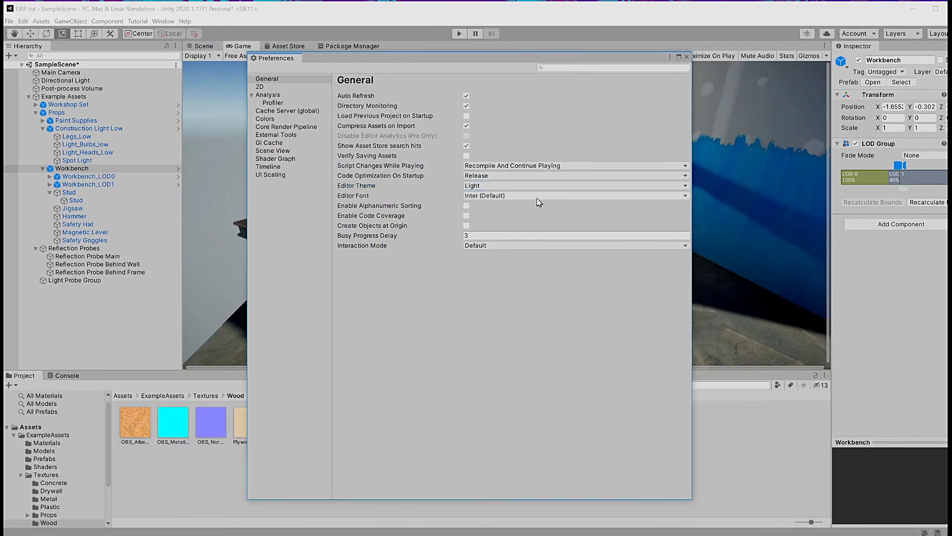
Step: Set the Editor Theme back to Dark and close Preferences
click(525, 186)
click(486, 207)
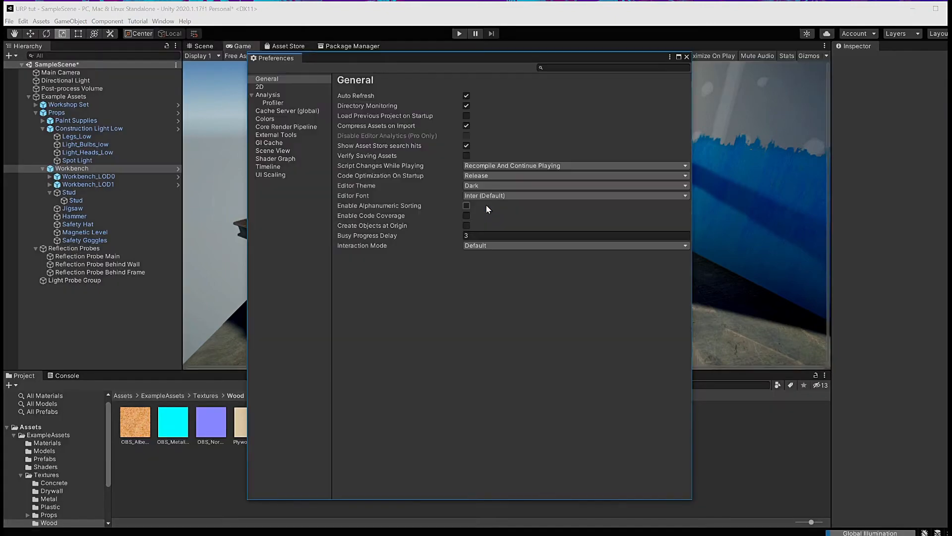
click(687, 57)
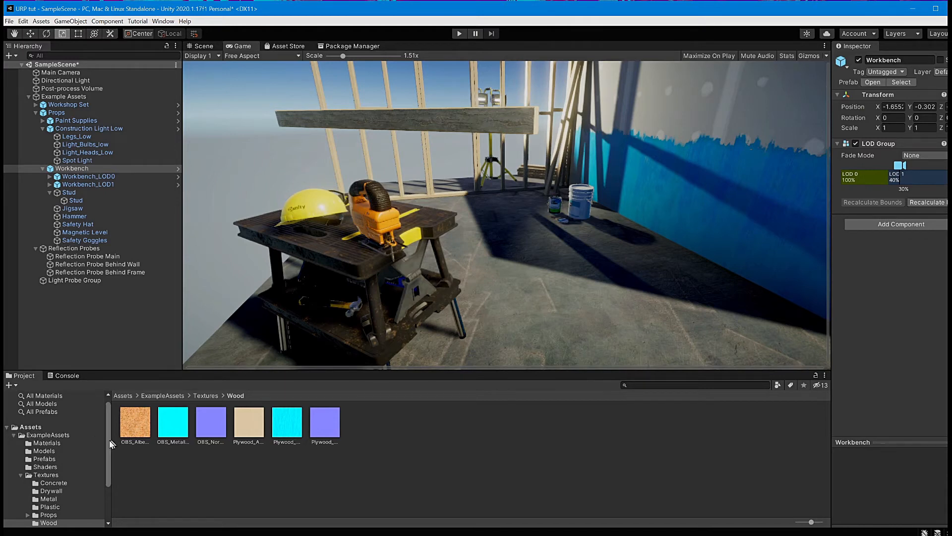
Step: Open the Scenes folder in the Project window and start a new scene, discarding unsaved changes to SampleScene
mouse_move(109, 446)
mouse_down()
mouse_move(109, 472)
mouse_move(109, 454)
mouse_up()
click(7, 405)
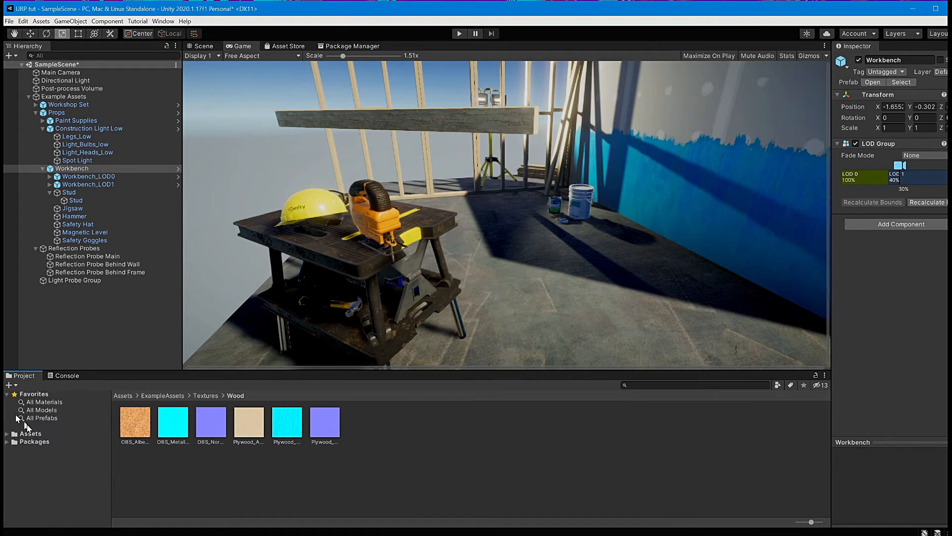
click(143, 491)
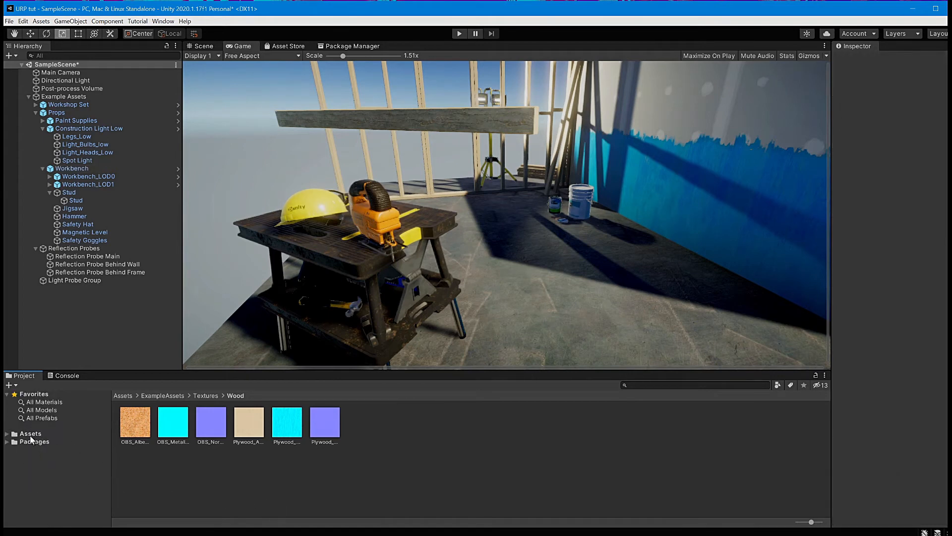
click(31, 435)
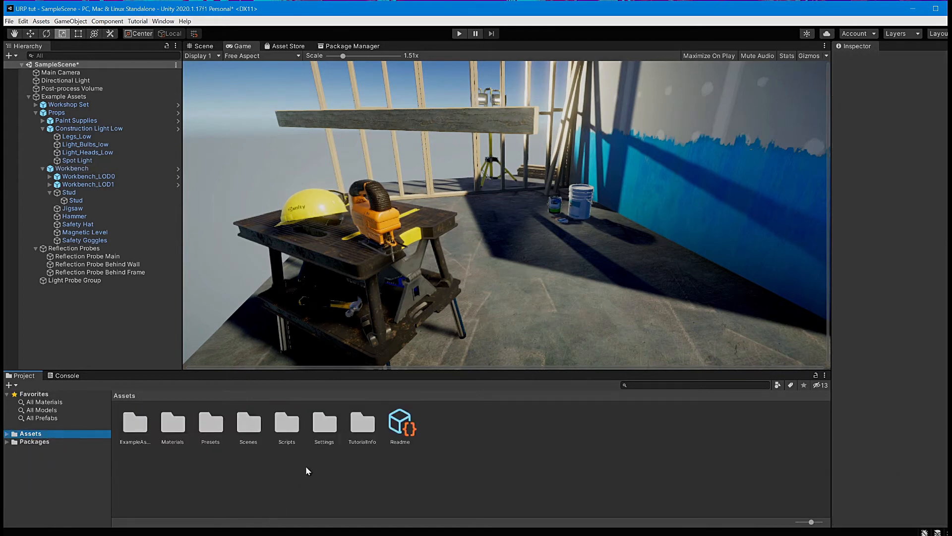
double_click(249, 433)
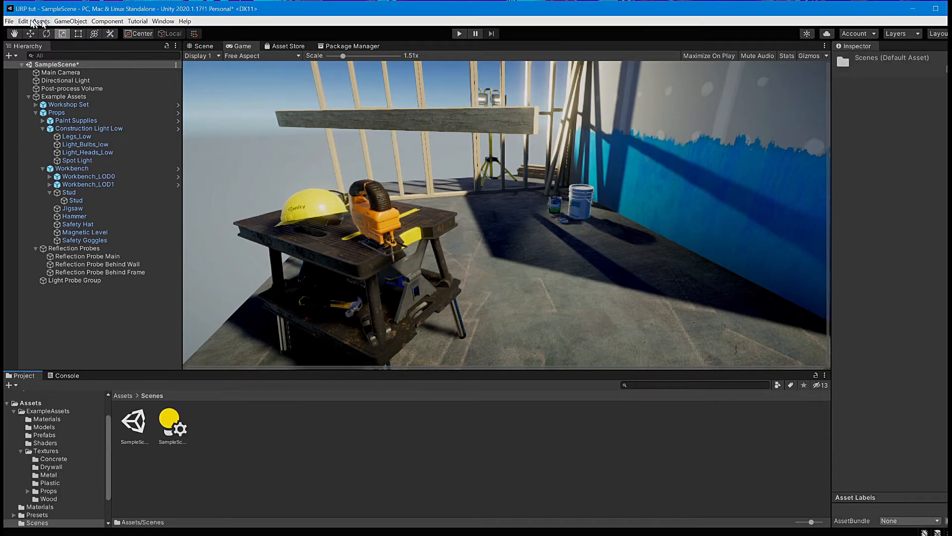
click(9, 22)
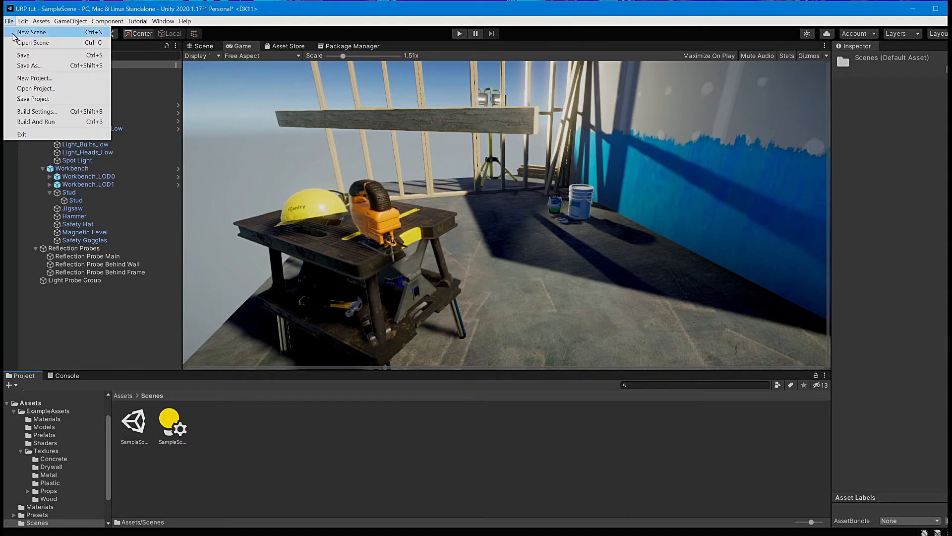
click(14, 33)
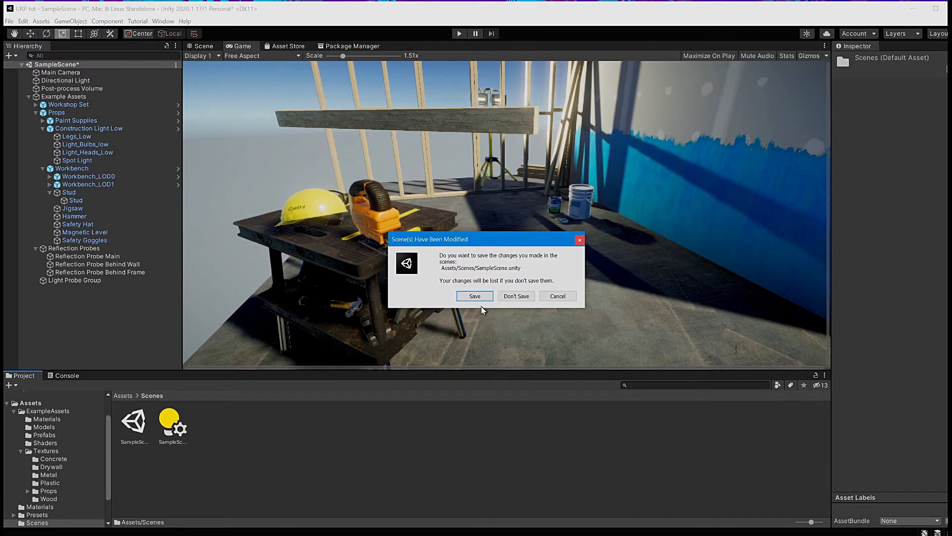
click(516, 296)
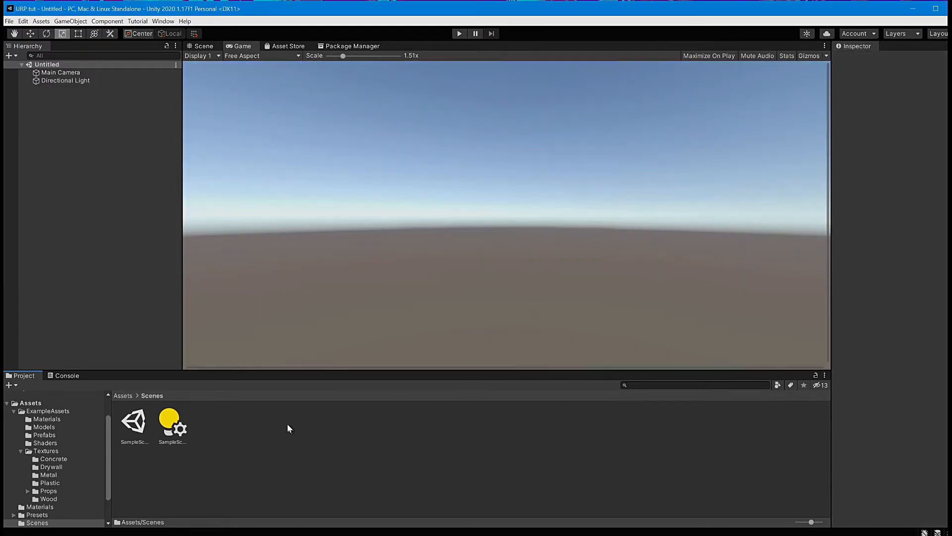
Step: Save the new scene as My scene in the Assets folder
click(9, 21)
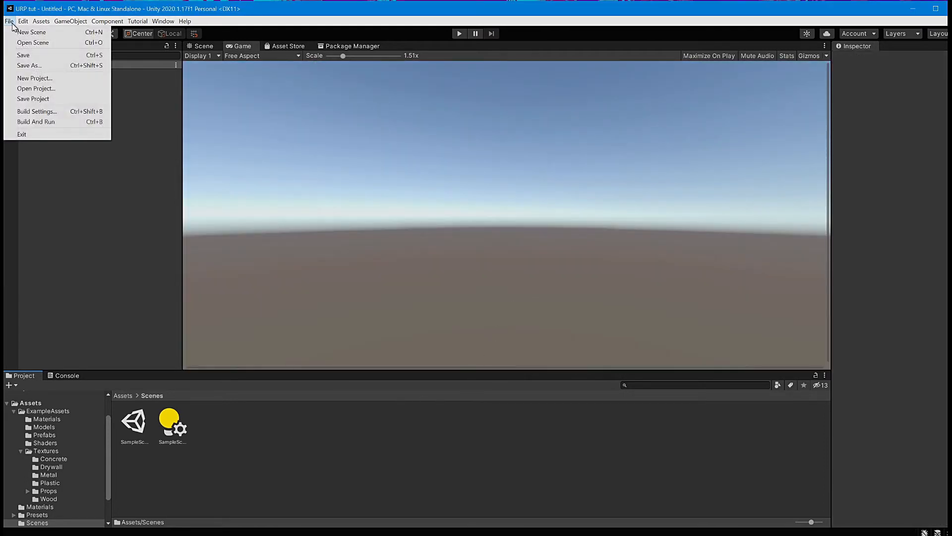
click(29, 65)
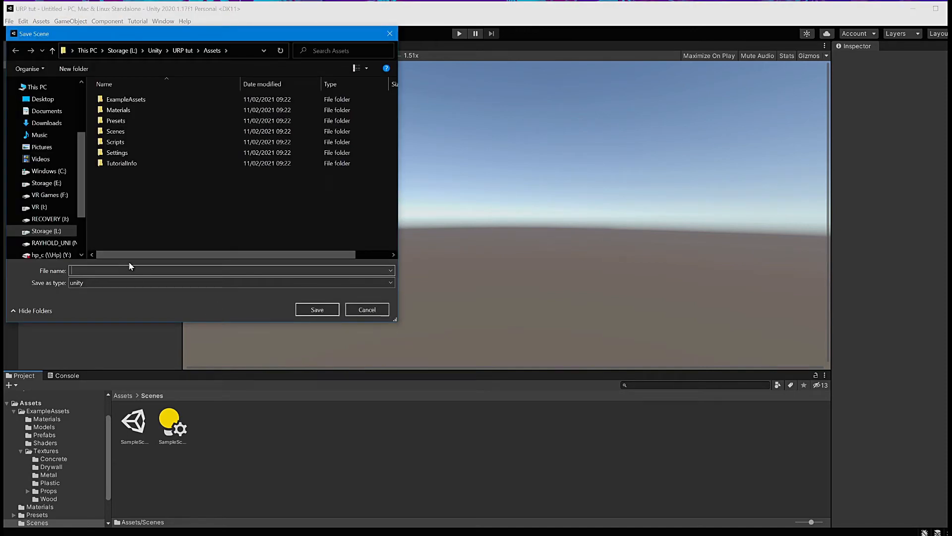
text(My )
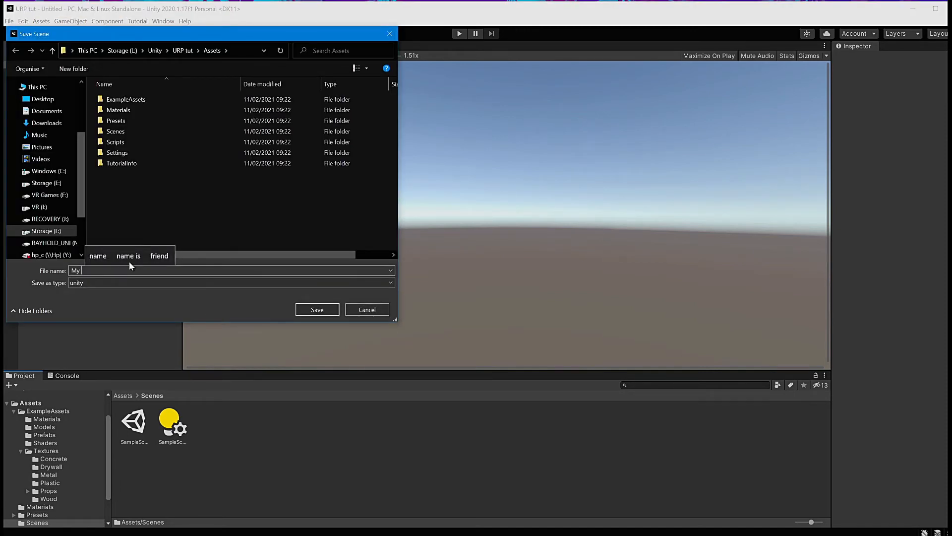
text(scene)
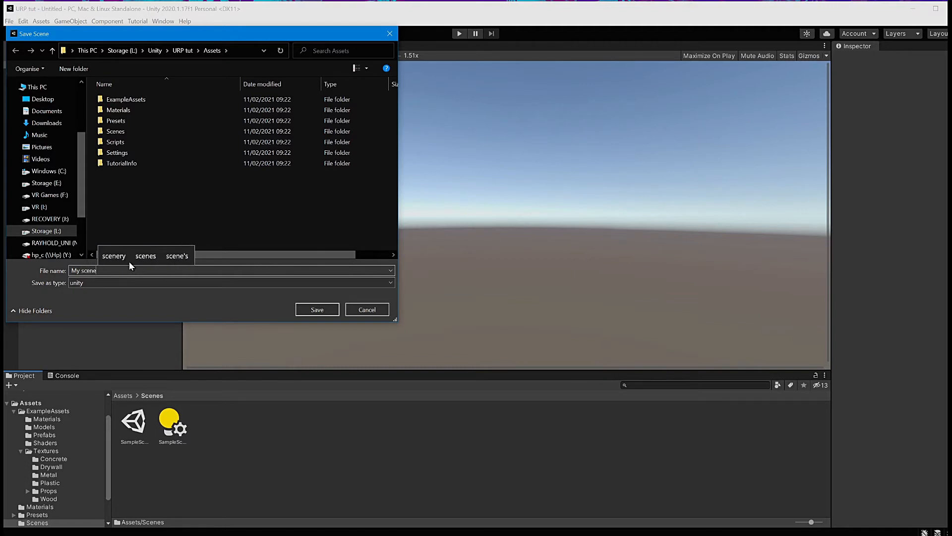
click(317, 309)
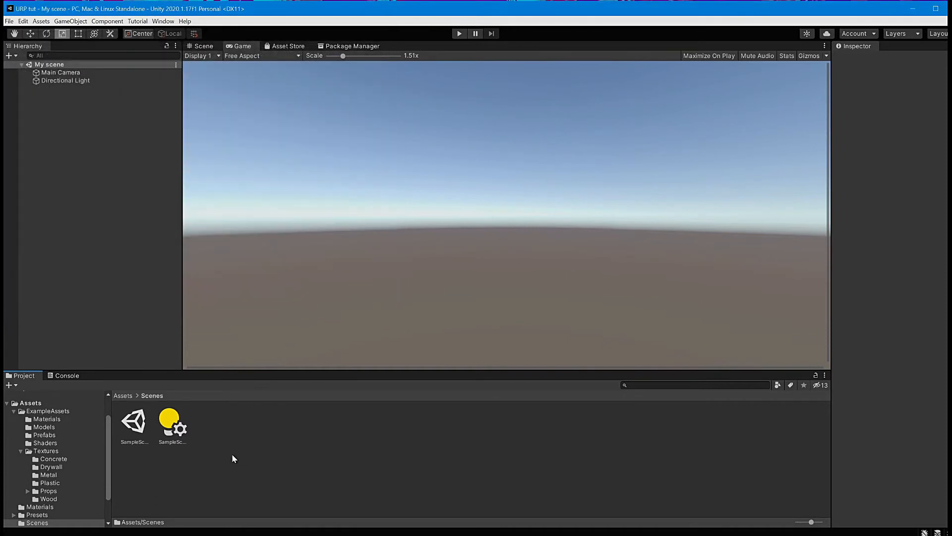
Step: Move My scene into the Scenes folder and open that folder
click(28, 403)
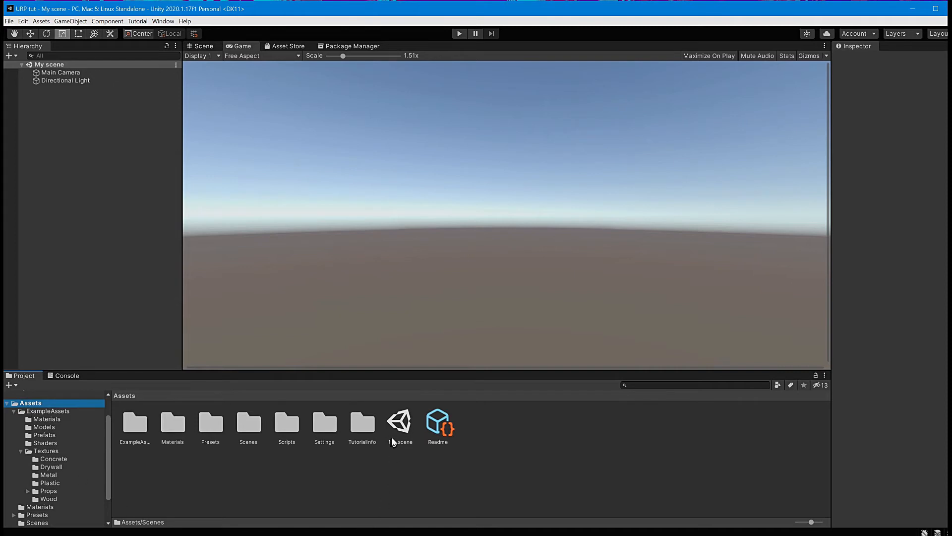
drag(408, 427, 246, 428)
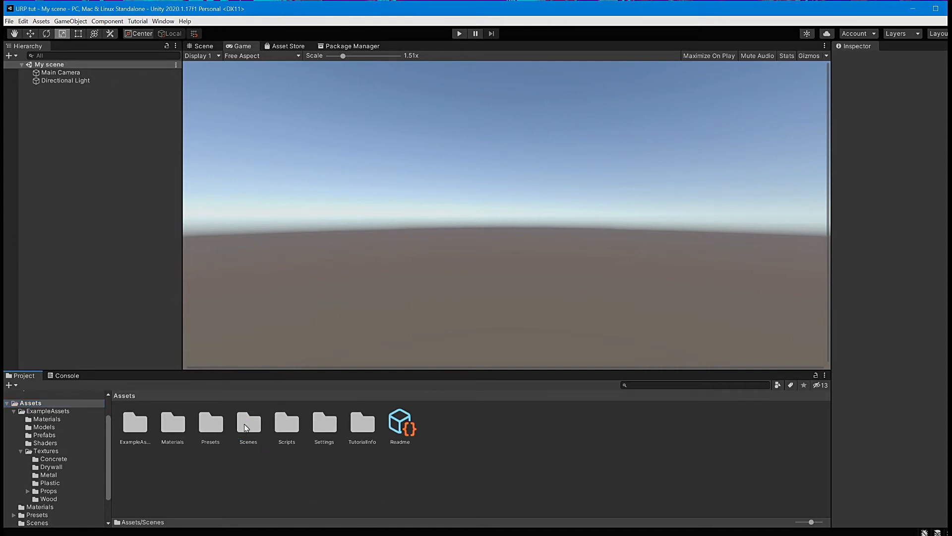
double_click(245, 428)
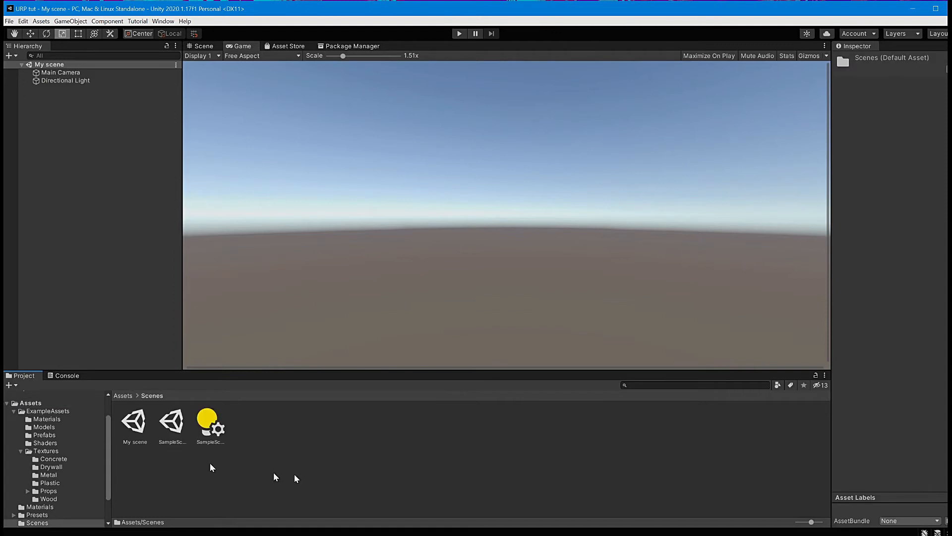
Step: Create a new scene asset named My Scene 2 in the Scenes folder
right_click(337, 451)
mouse_move(369, 459)
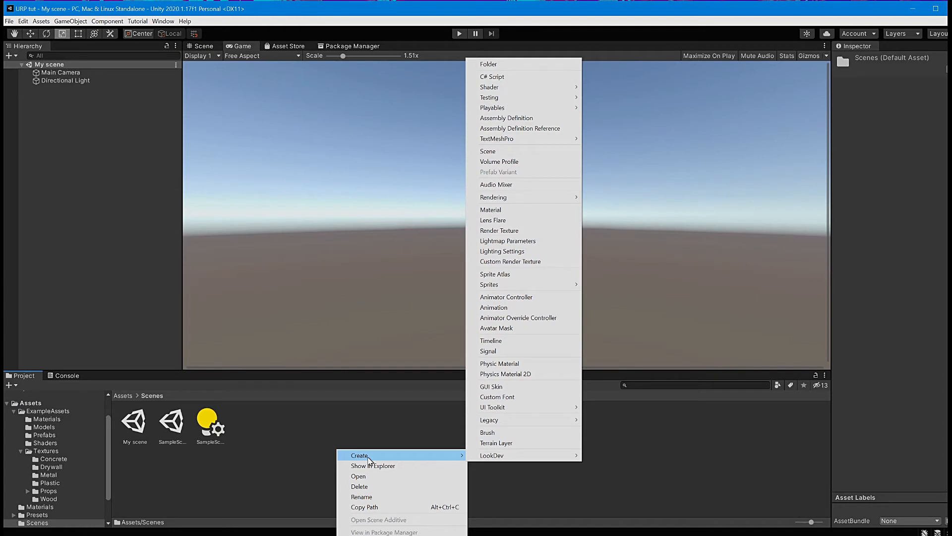
click(499, 151)
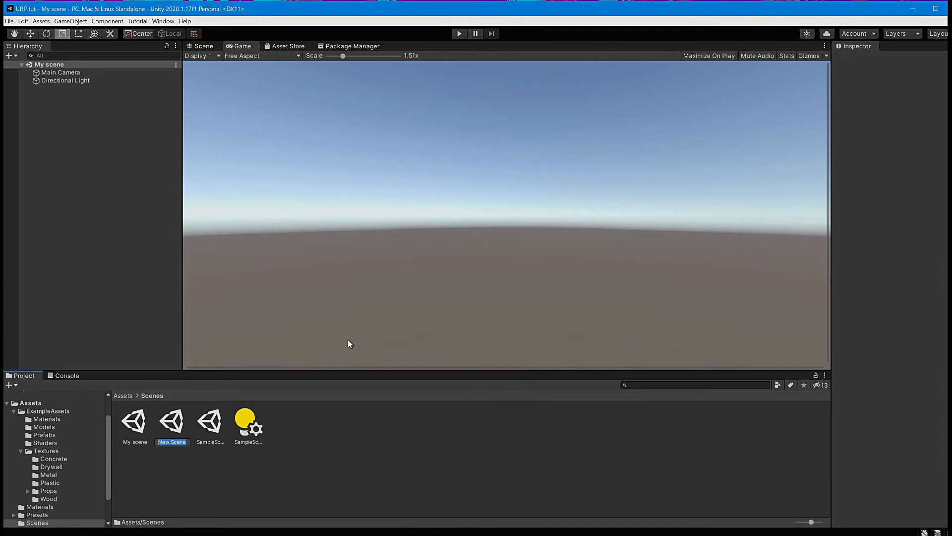
text(My Scene 2)
key(Return)
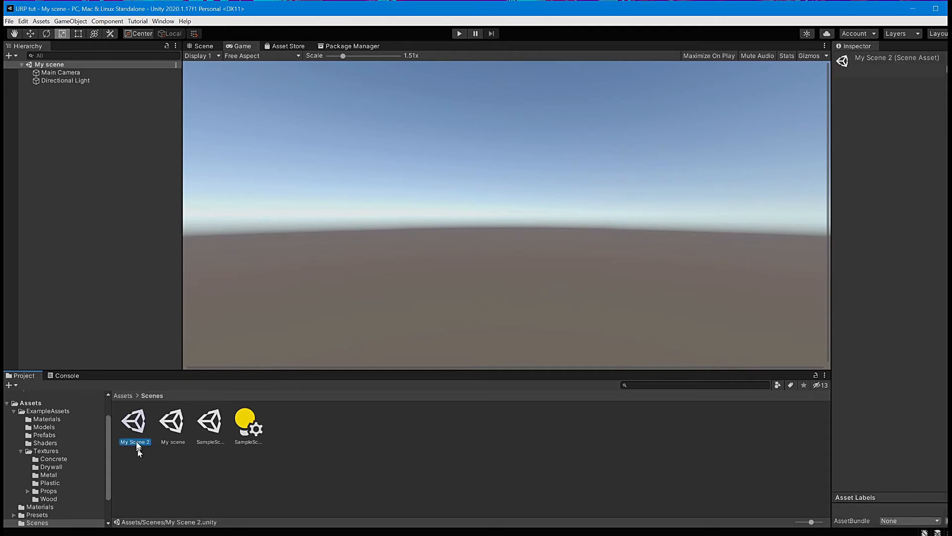
Step: Switch between My scene and My Scene 2 by opening each from the Scenes folder
double_click(177, 432)
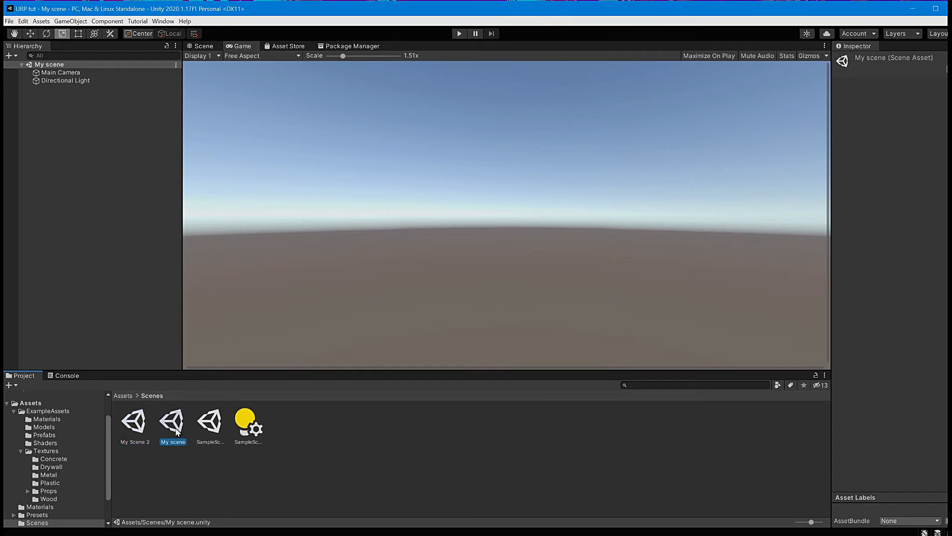
double_click(133, 421)
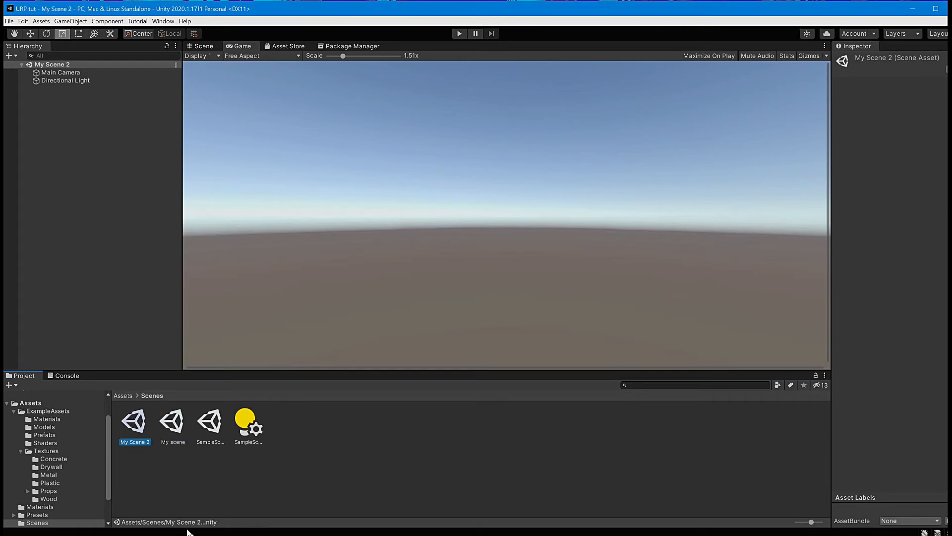
click(231, 493)
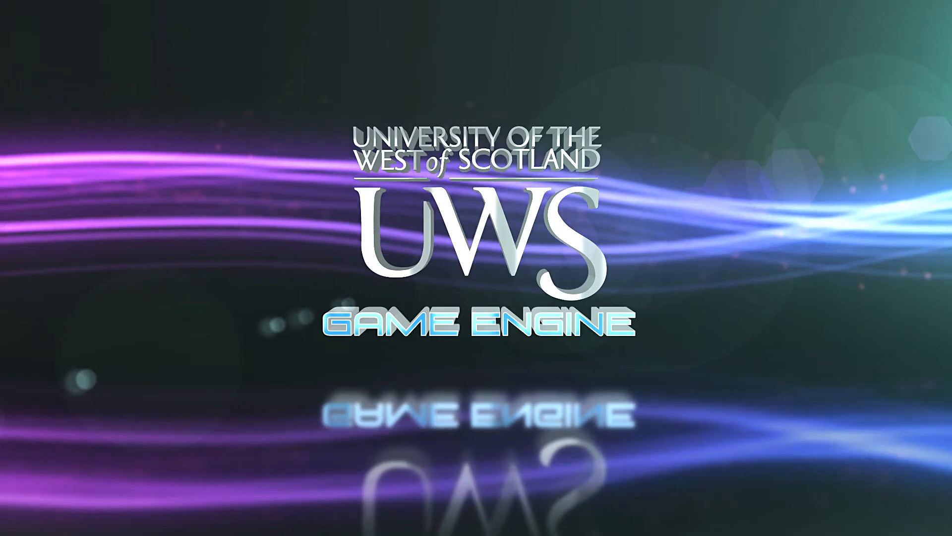